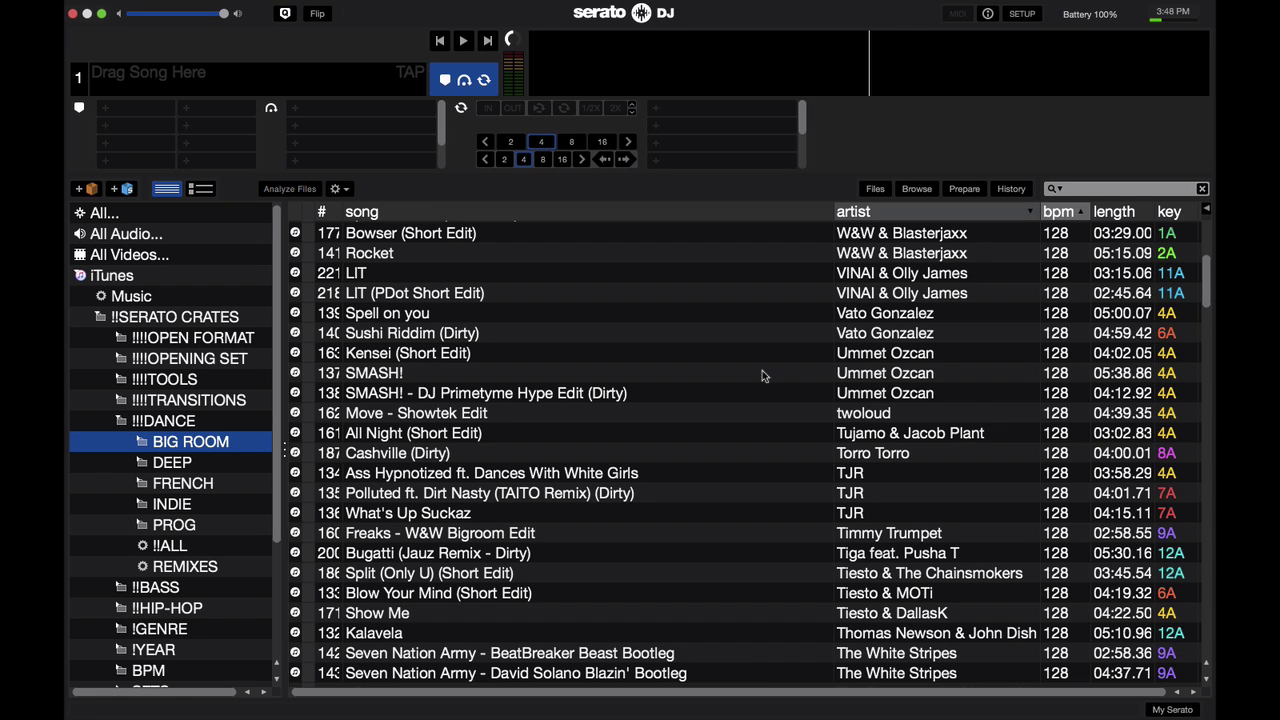
- Switch from Serato DJ's BIG ROOM crate to Traktor Scratch Pro's !!!ALL playlist
key("super+Tab")
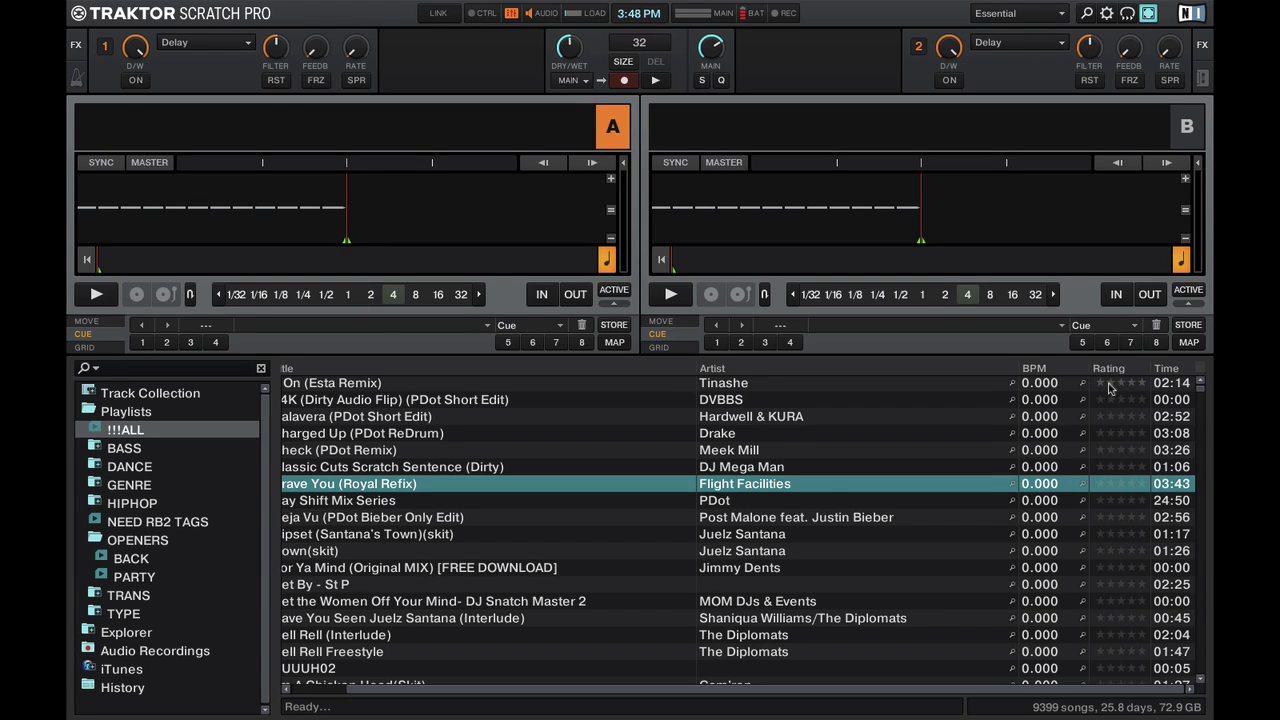
- Give Traktor's top track four stars, clear the rating again, then return to Serato DJ
left_click(1138, 386)
left_click(1100, 386)
scroll(884, 477, "left", 2)
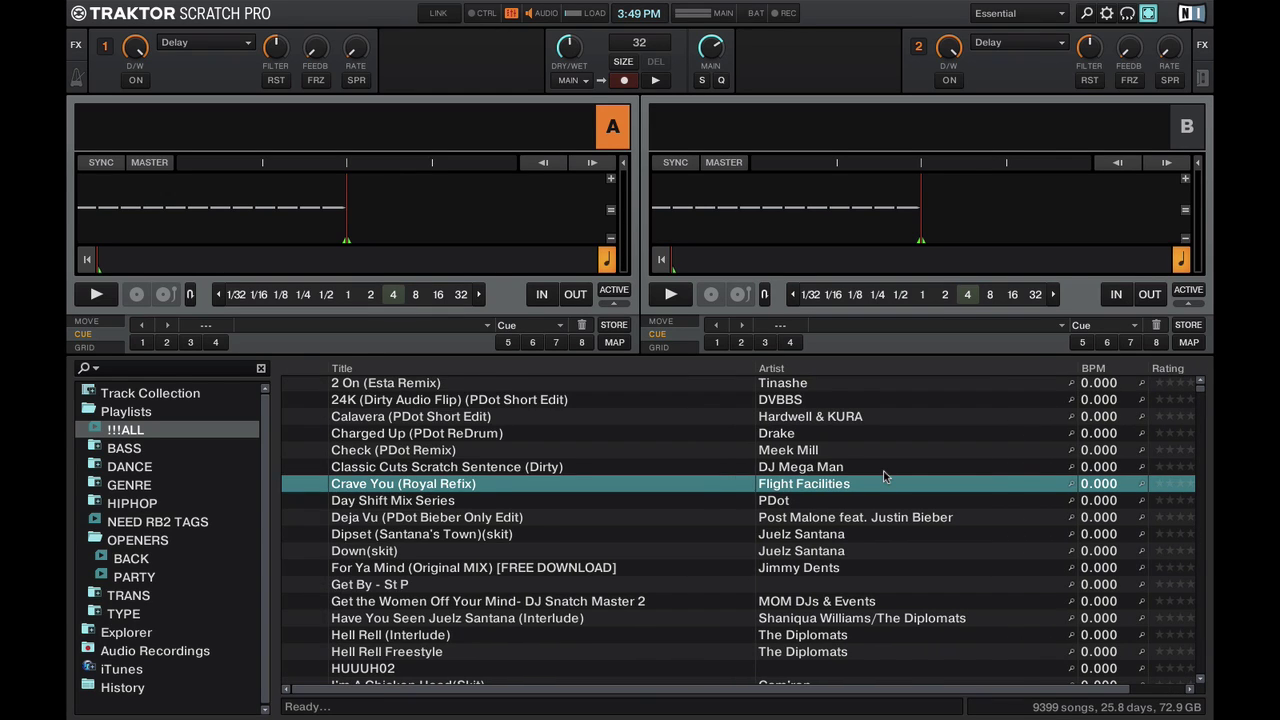
scroll(884, 477, "right", 2)
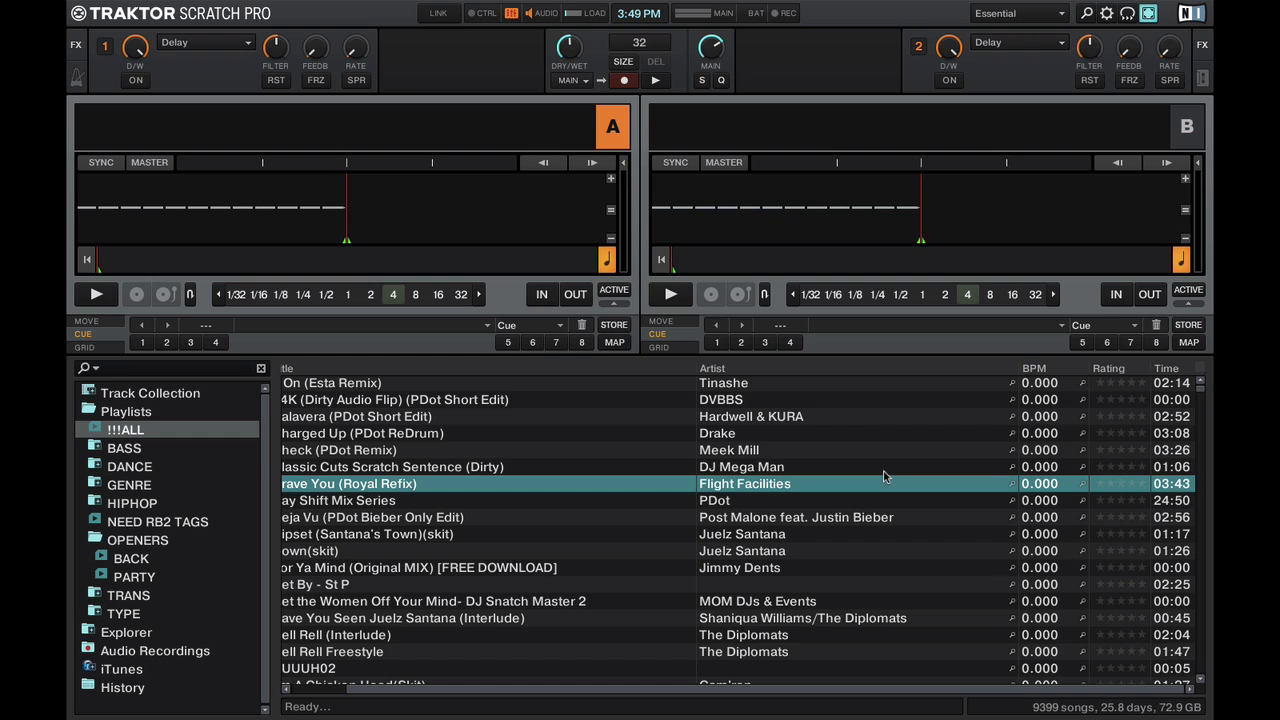
scroll(884, 477, "left", 3)
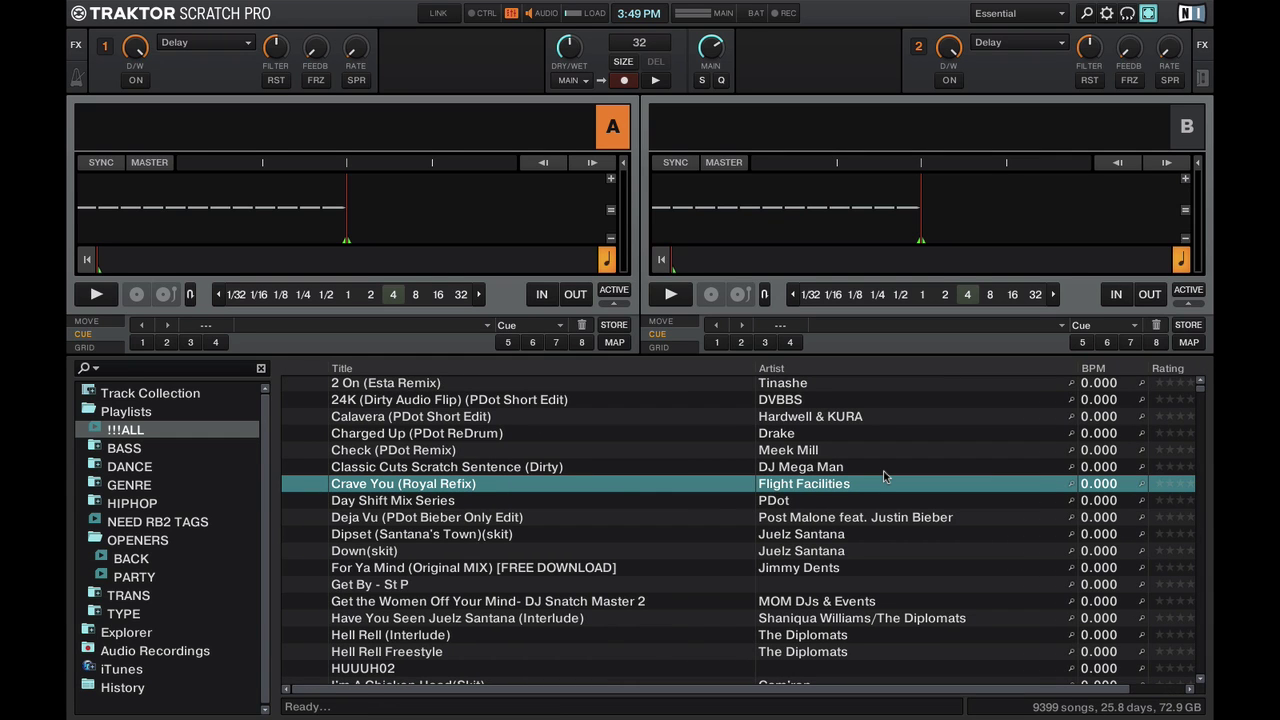
key("super+Tab")
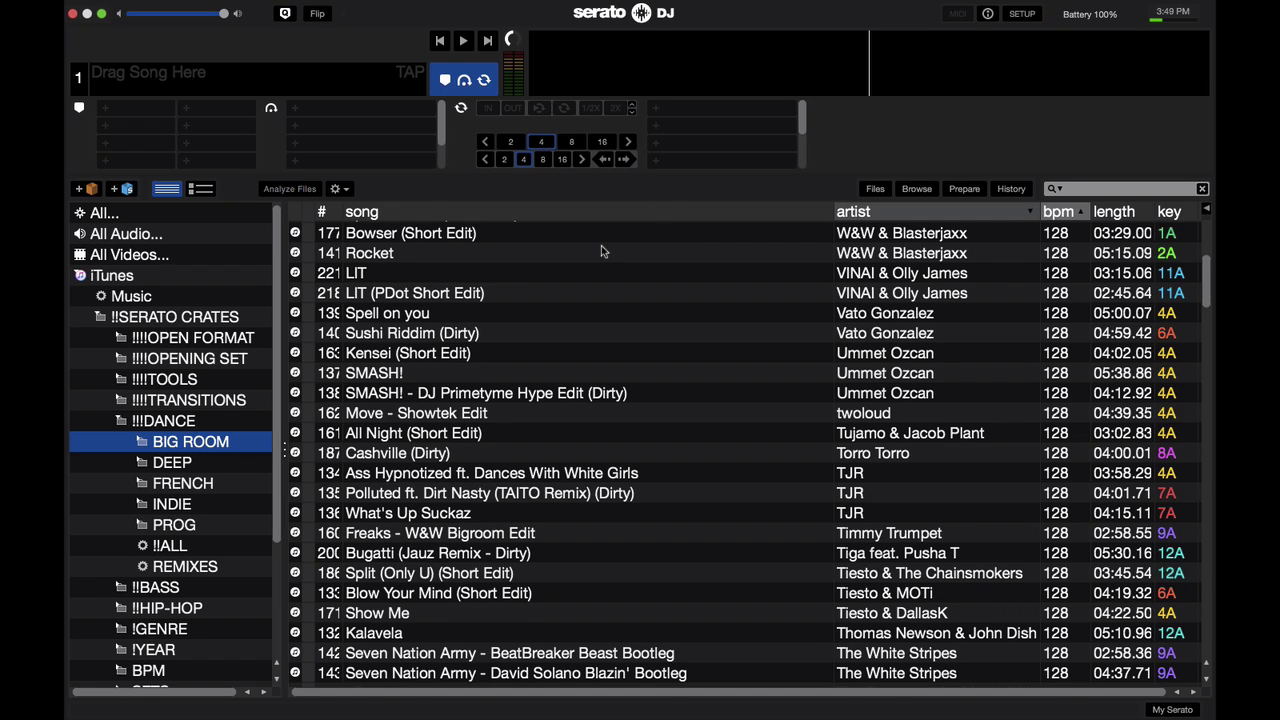
- Add the composer column to the BIG ROOM track list from the column header menu
scroll(600, 245, "down", 1)
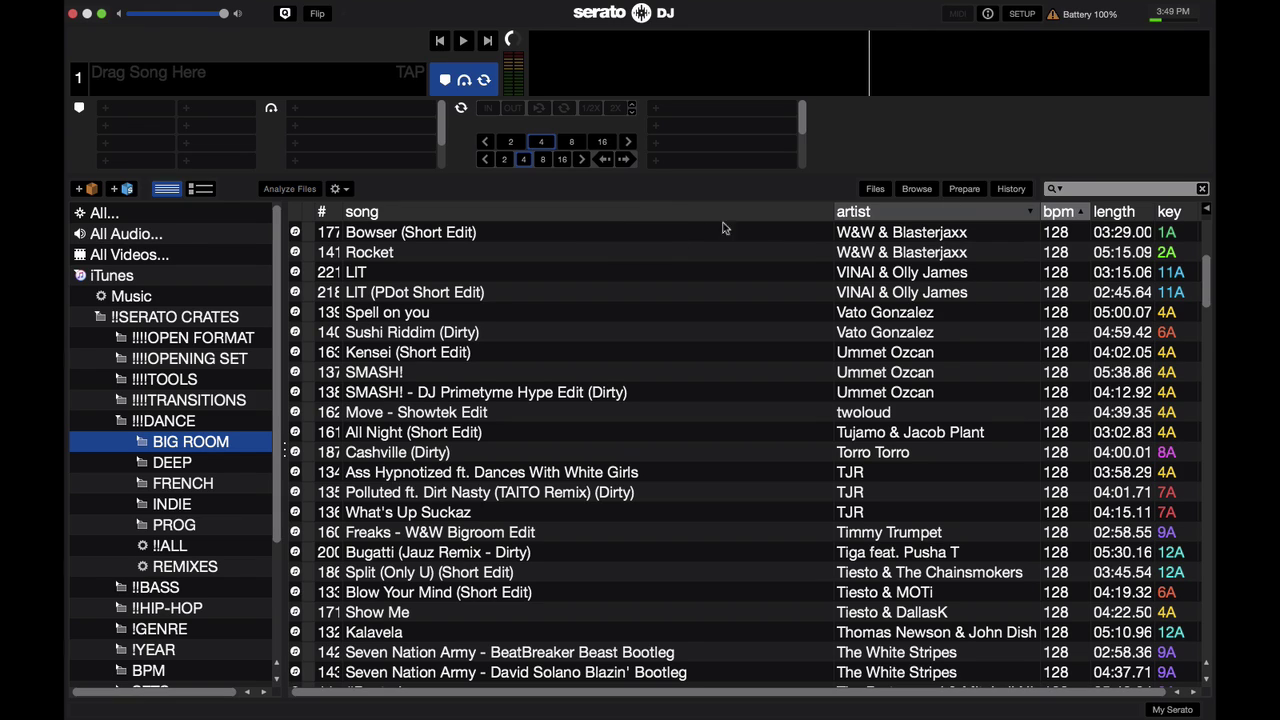
right_click(882, 215)
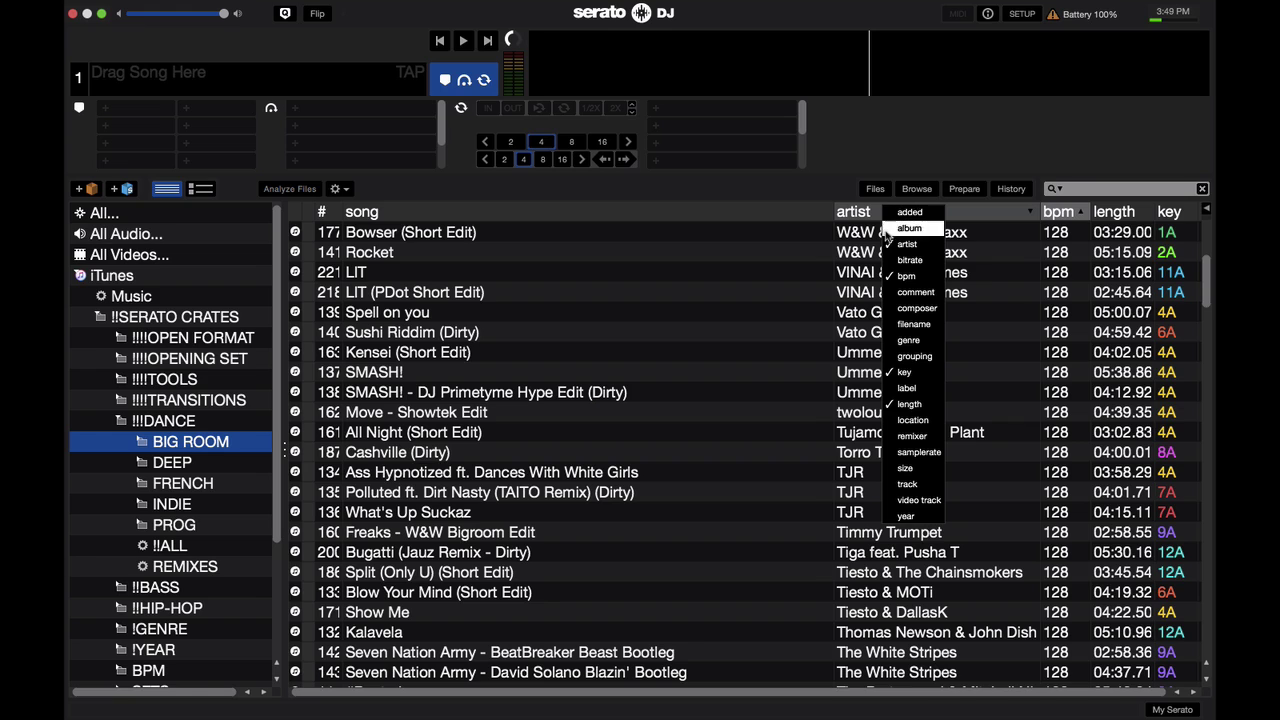
left_click(905, 312)
scroll(982, 289, "right", 5)
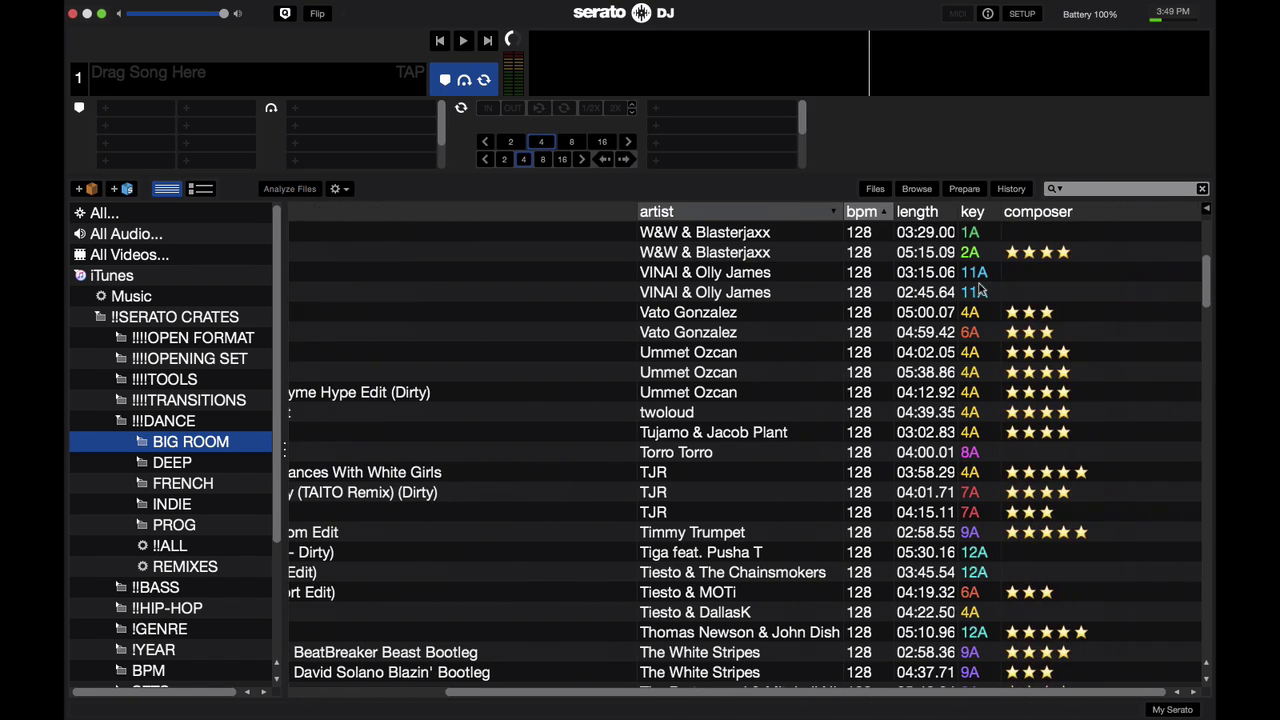
scroll(1045, 278, "down", 3)
scroll(1045, 278, "down", 6)
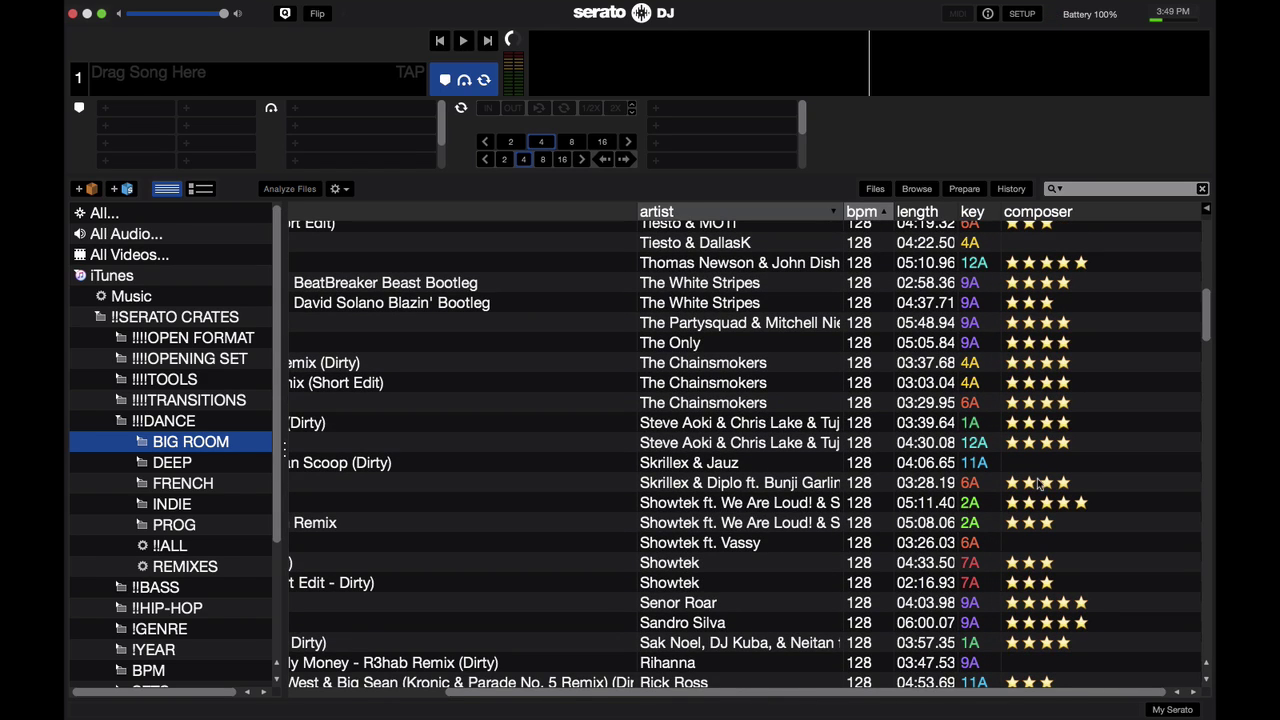
- Glance at Traktor, then return to Serato DJ to view the composer star ratings
key("super+Tab")
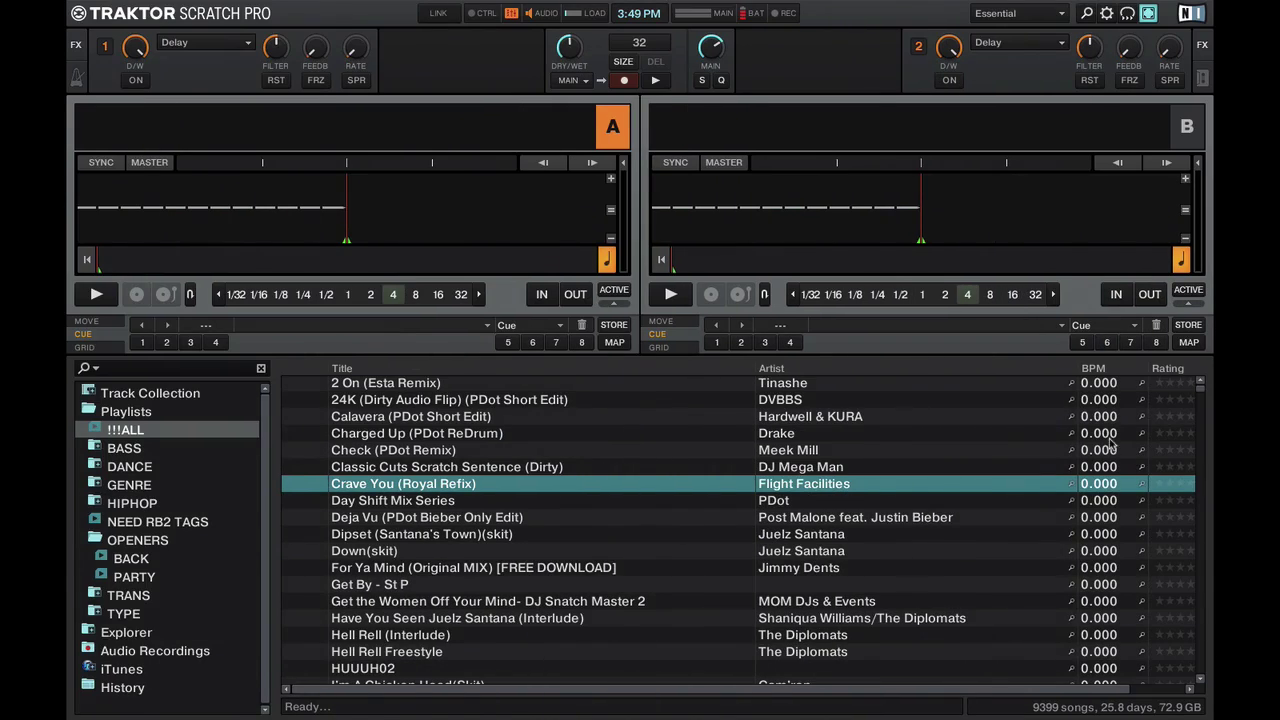
key("super+Tab")
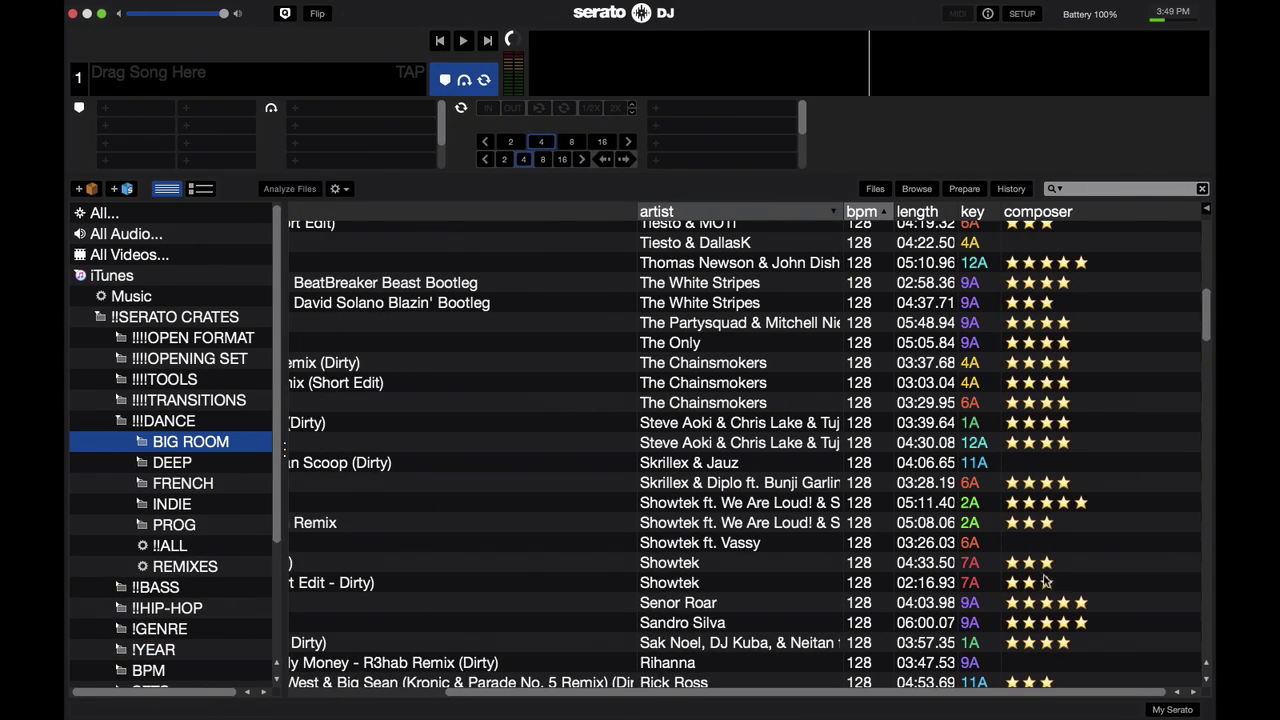
scroll(1025, 350, "up", 15)
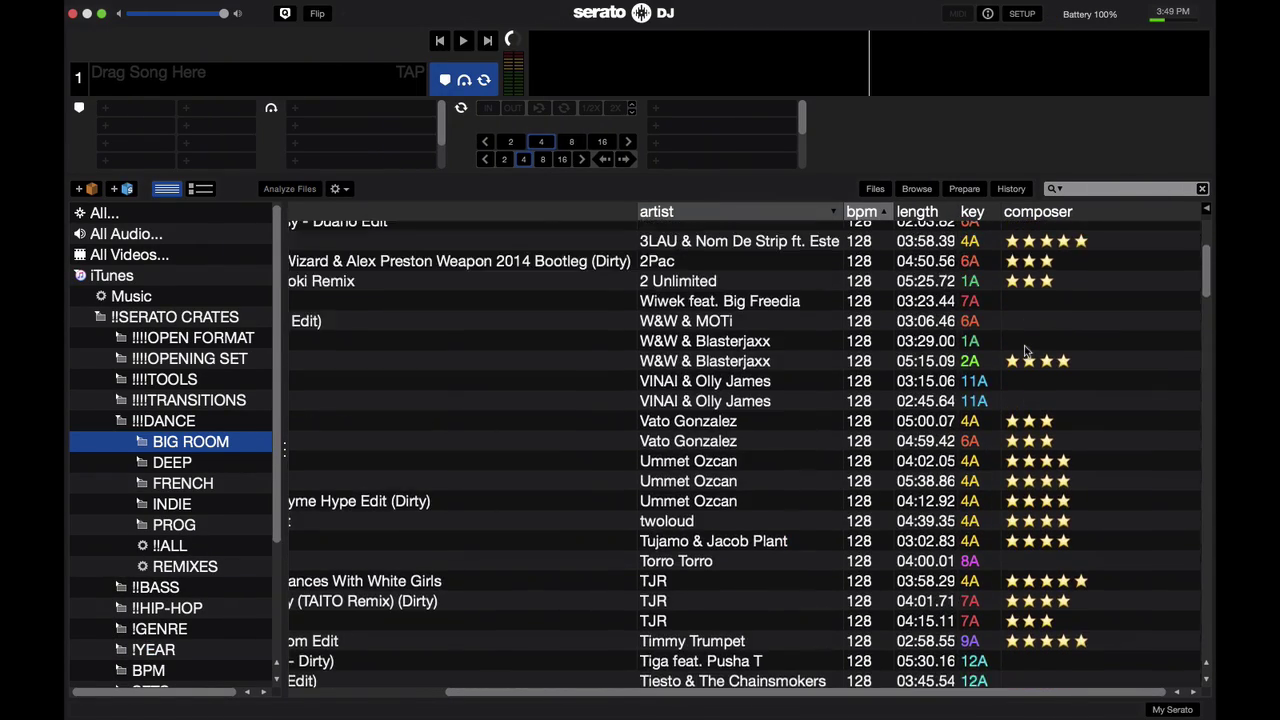
scroll(1025, 350, "right", 1)
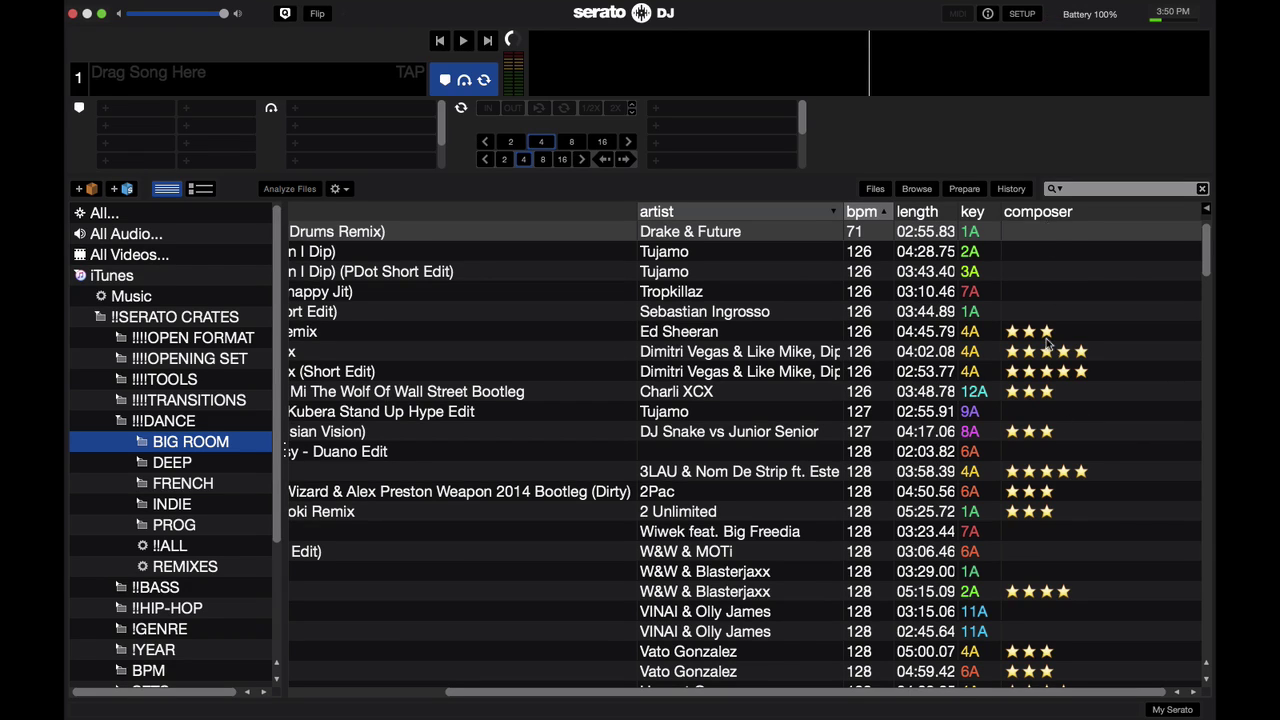
- Bring iTunes in front of Serato DJ, showing its 229-song BIG ROOM playlist
scroll(1047, 344, "down", 2)
scroll(1047, 344, "down", 2)
scroll(1040, 290, "up", 5)
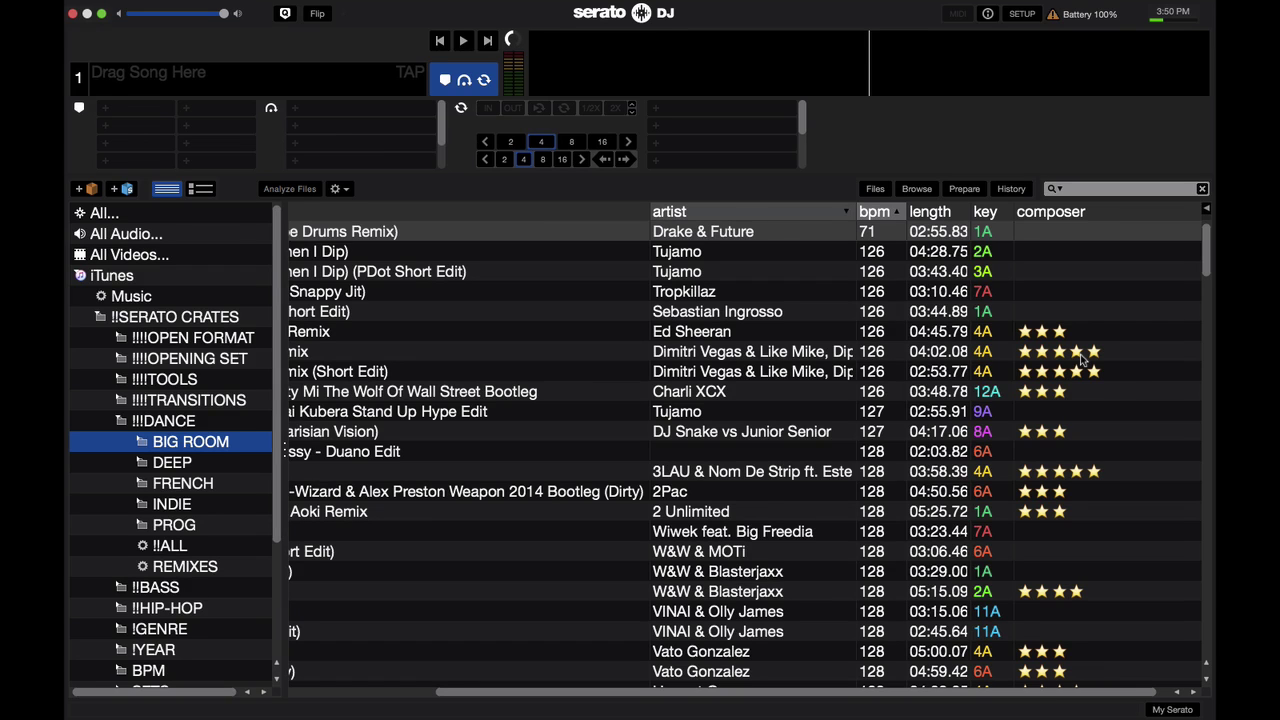
key("super+Tab")
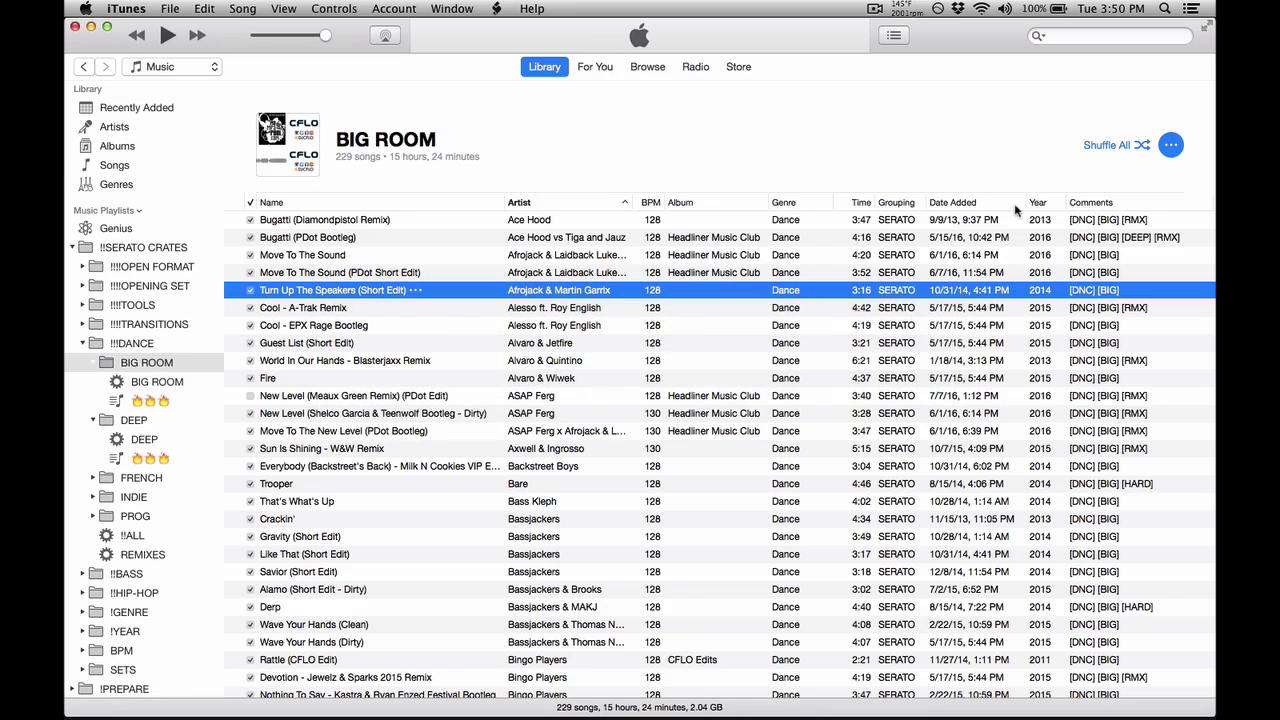
- Open iTunes' BIG ROOM smart playlist and select Dark River (PDot Short Edit) in row 7
left_click(157, 385)
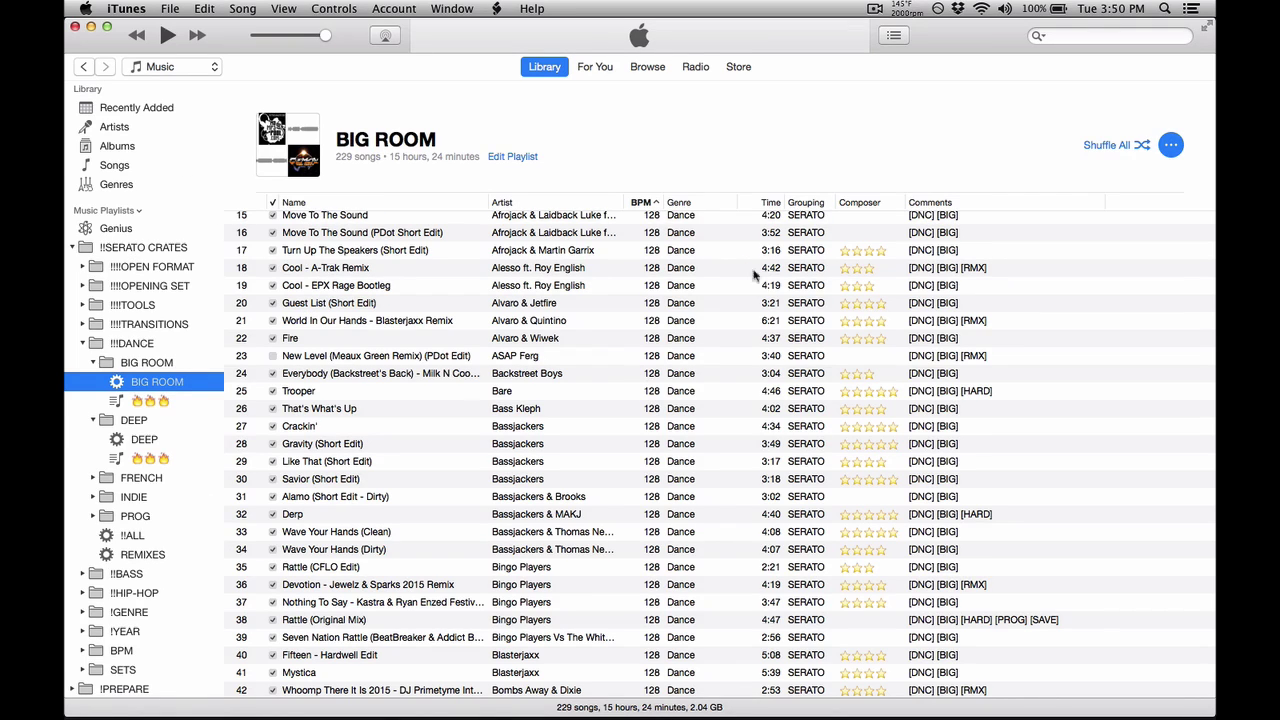
left_click(845, 233)
scroll(848, 232, "down", 5)
scroll(850, 240, "down", 5)
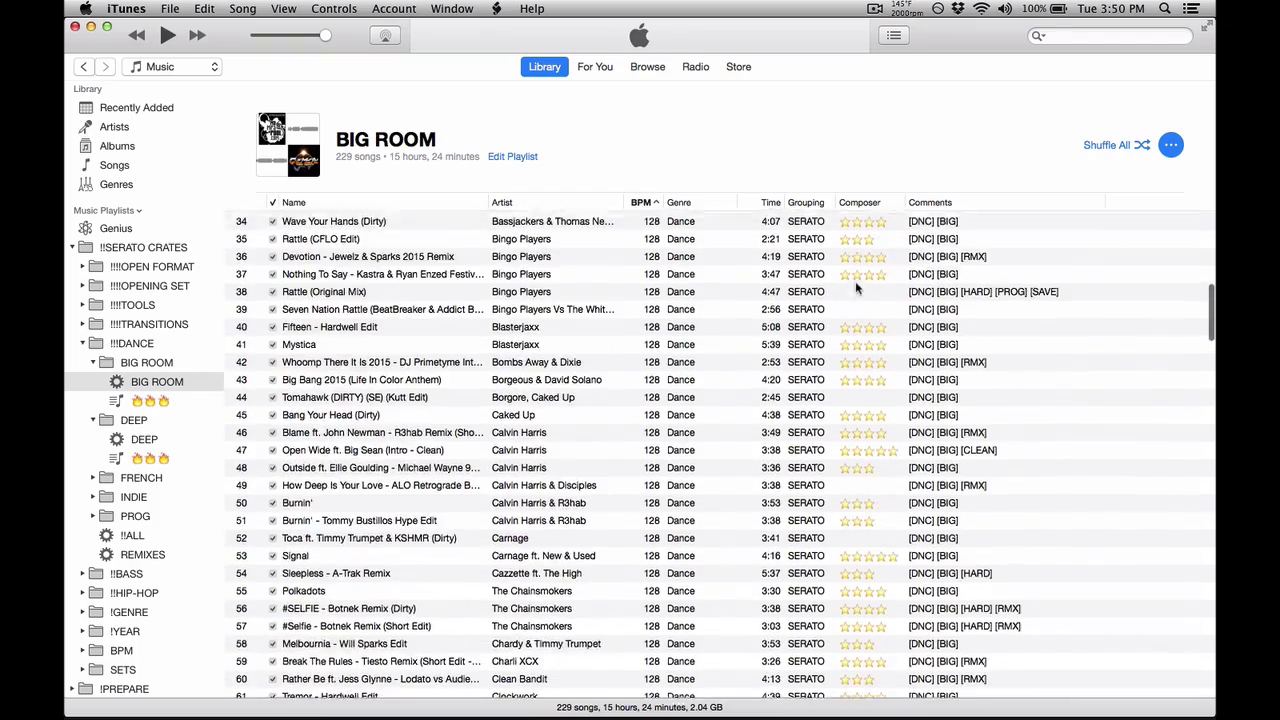
scroll(855, 285, "up", 8)
scroll(855, 281, "up", 8)
left_click(855, 286)
left_click(855, 314)
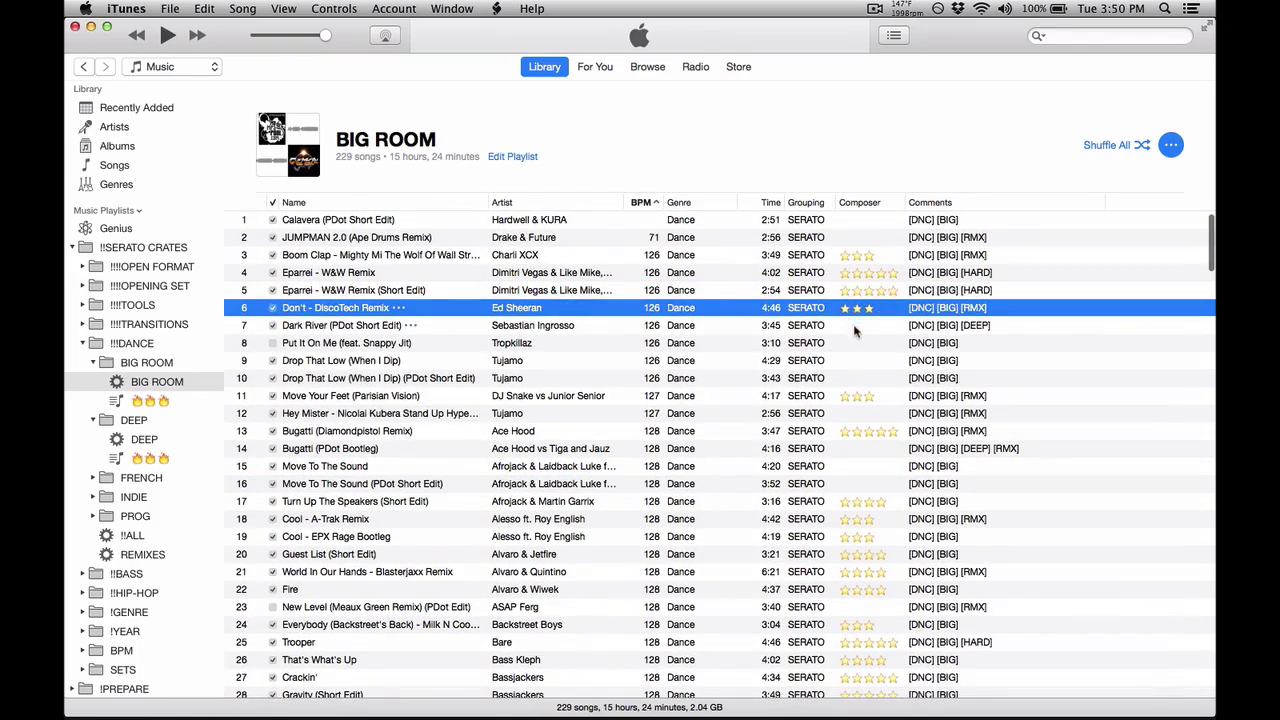
left_click(851, 324)
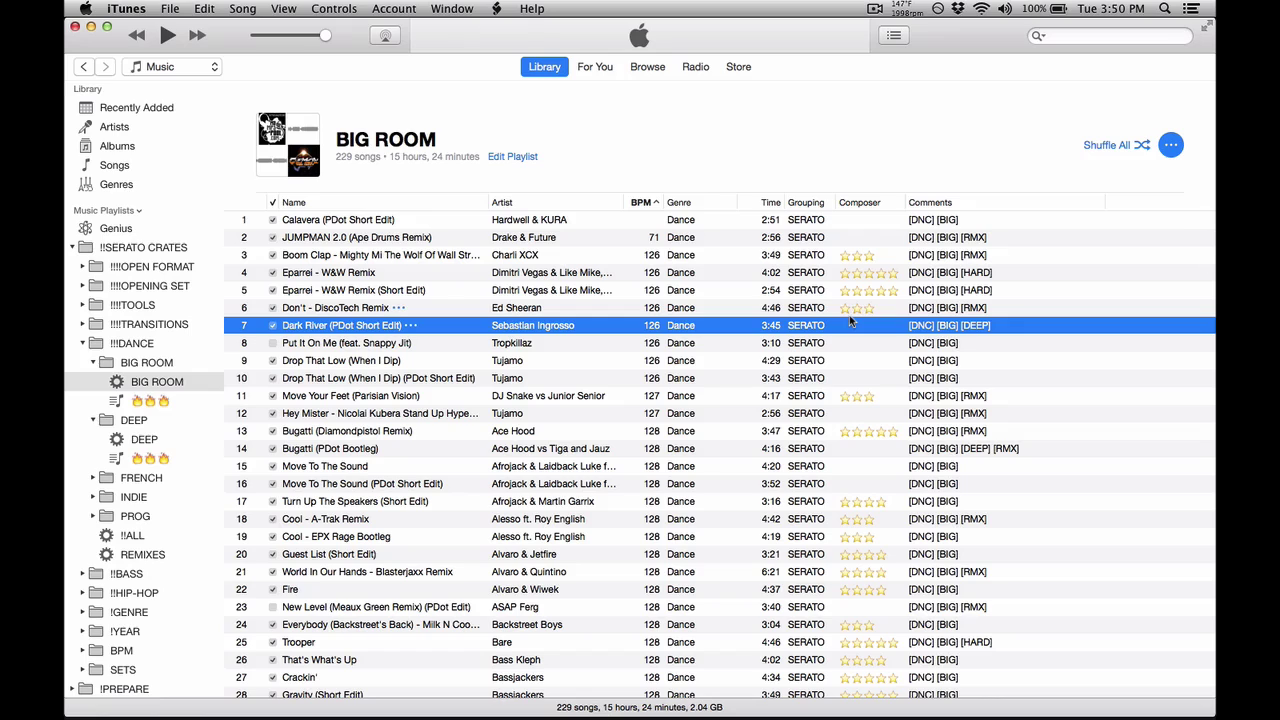
- Open Edit > Special Characters and drag the Characters palette closer to the playlist
left_click(204, 8)
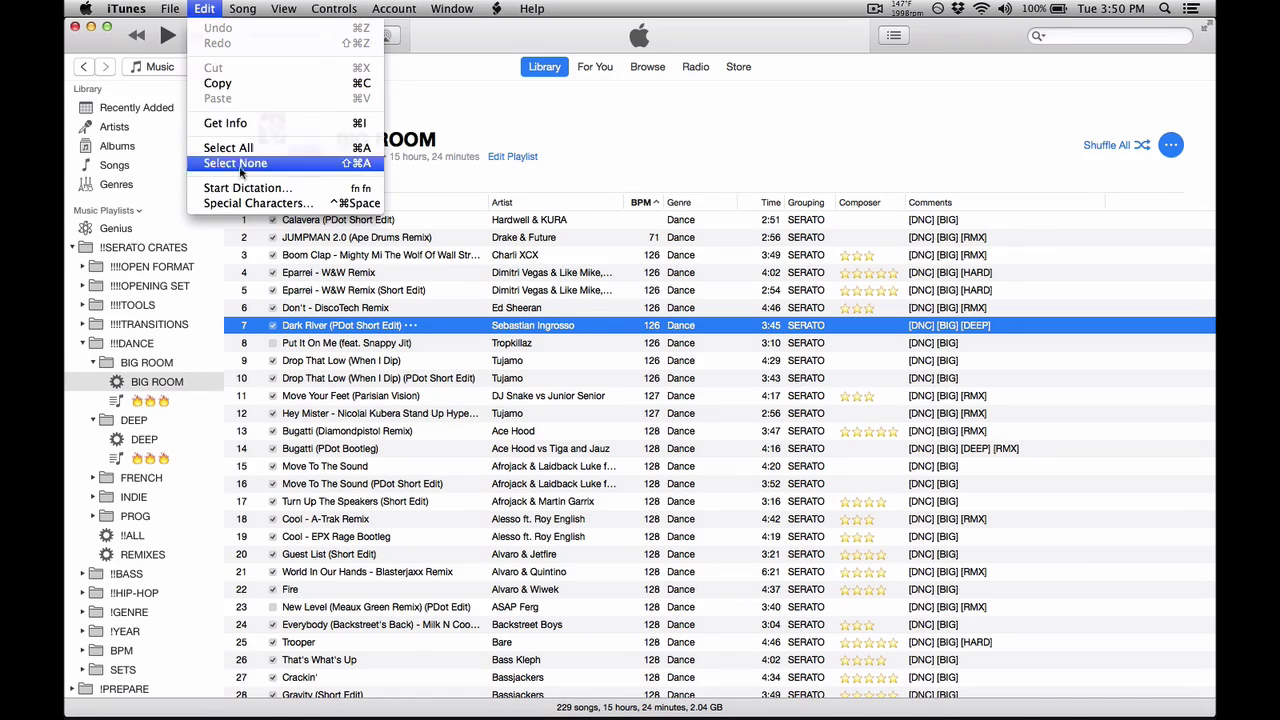
left_click(250, 206)
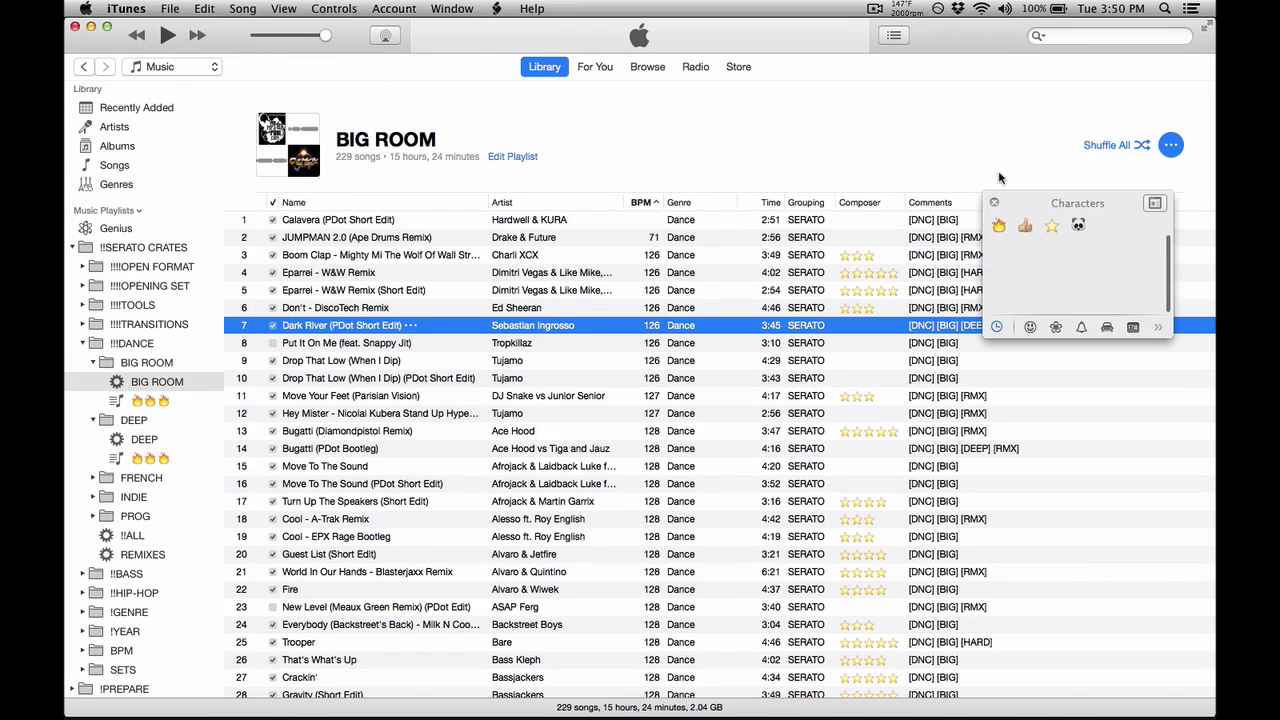
left_click_drag(998, 198, 619, 121)
- Browse the emoji categories, ending on Recents with the fire, thumbs-up, star and panda symbols
left_click(661, 251)
left_click(687, 251)
left_click(712, 251)
left_click(738, 251)
left_click(763, 251)
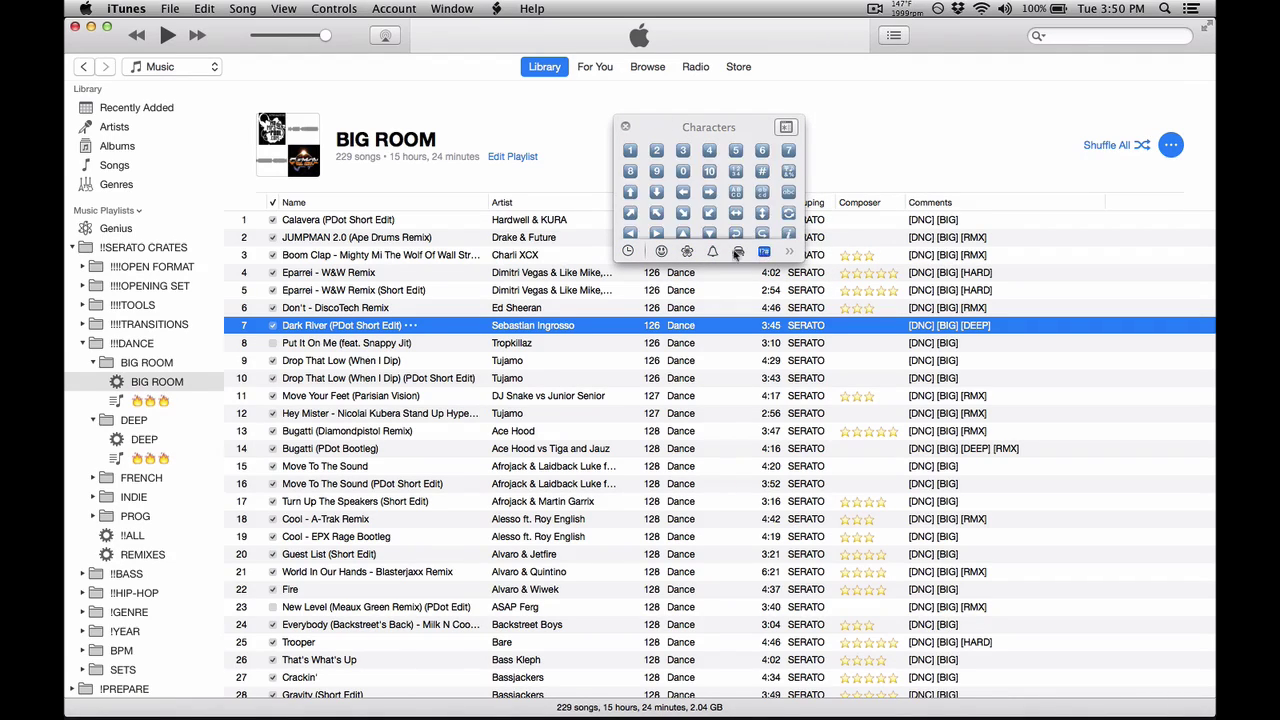
left_click(658, 251)
left_click(627, 251)
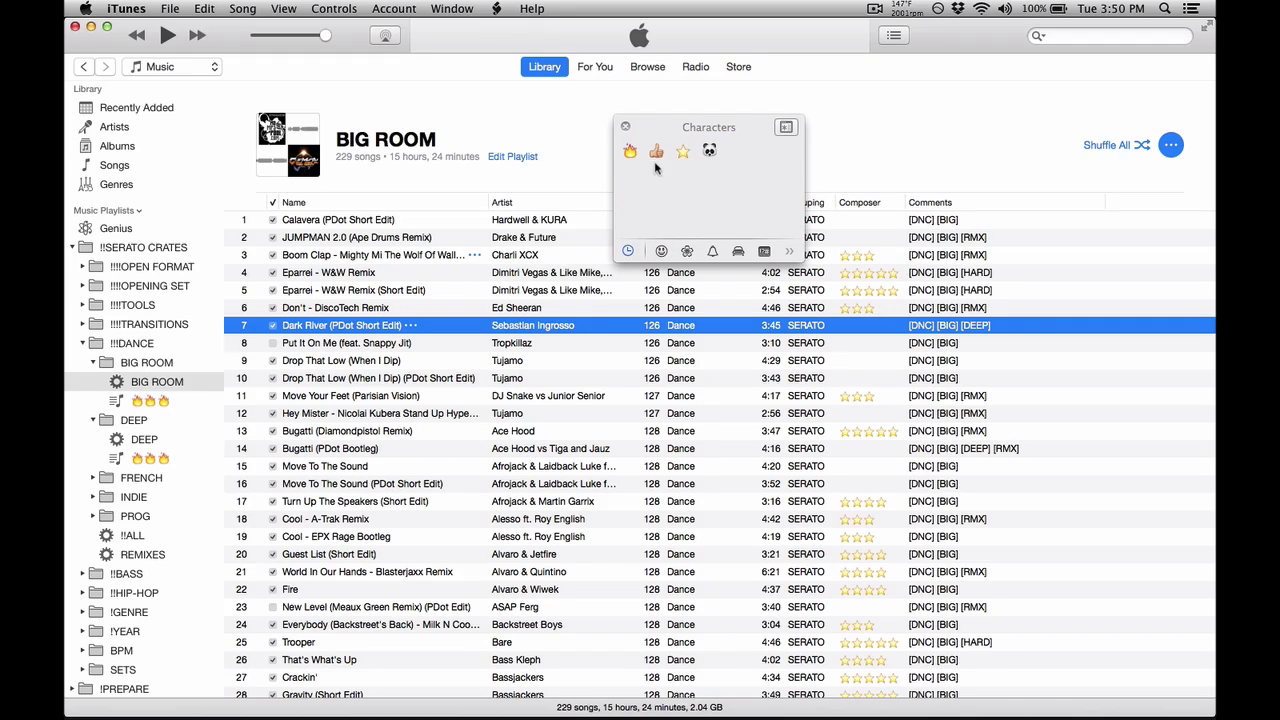
left_click(662, 251)
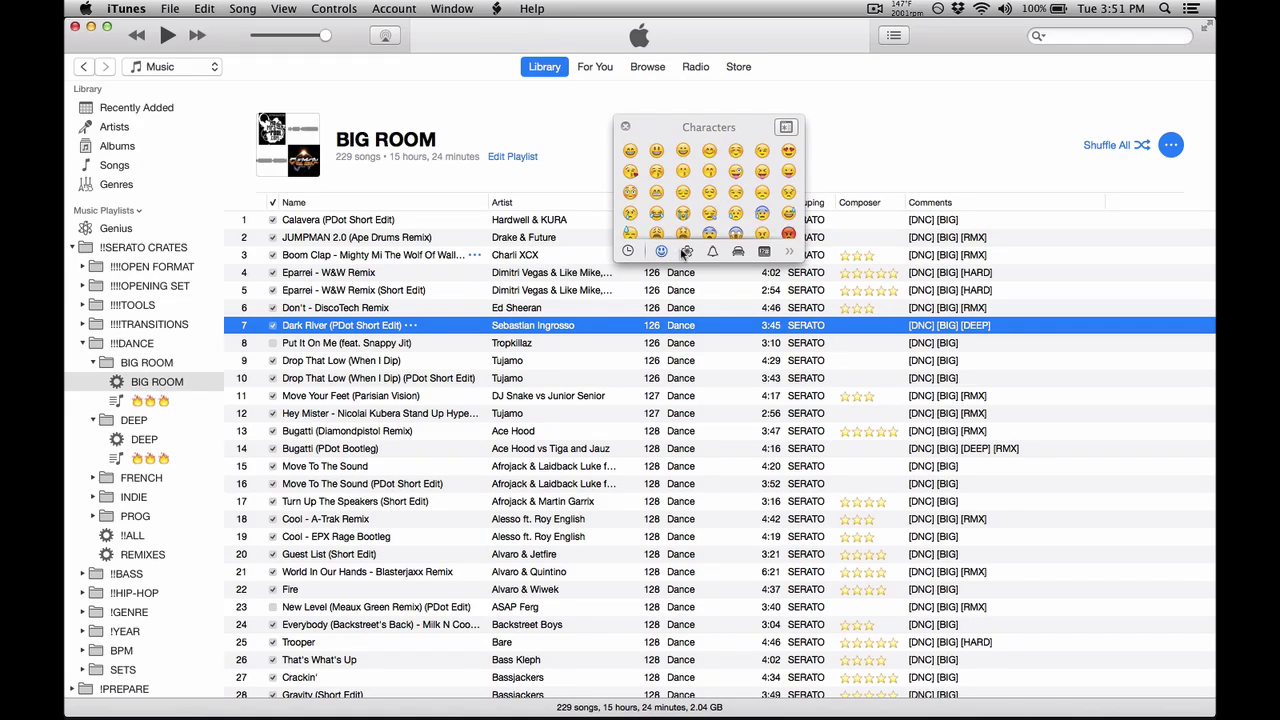
left_click(687, 251)
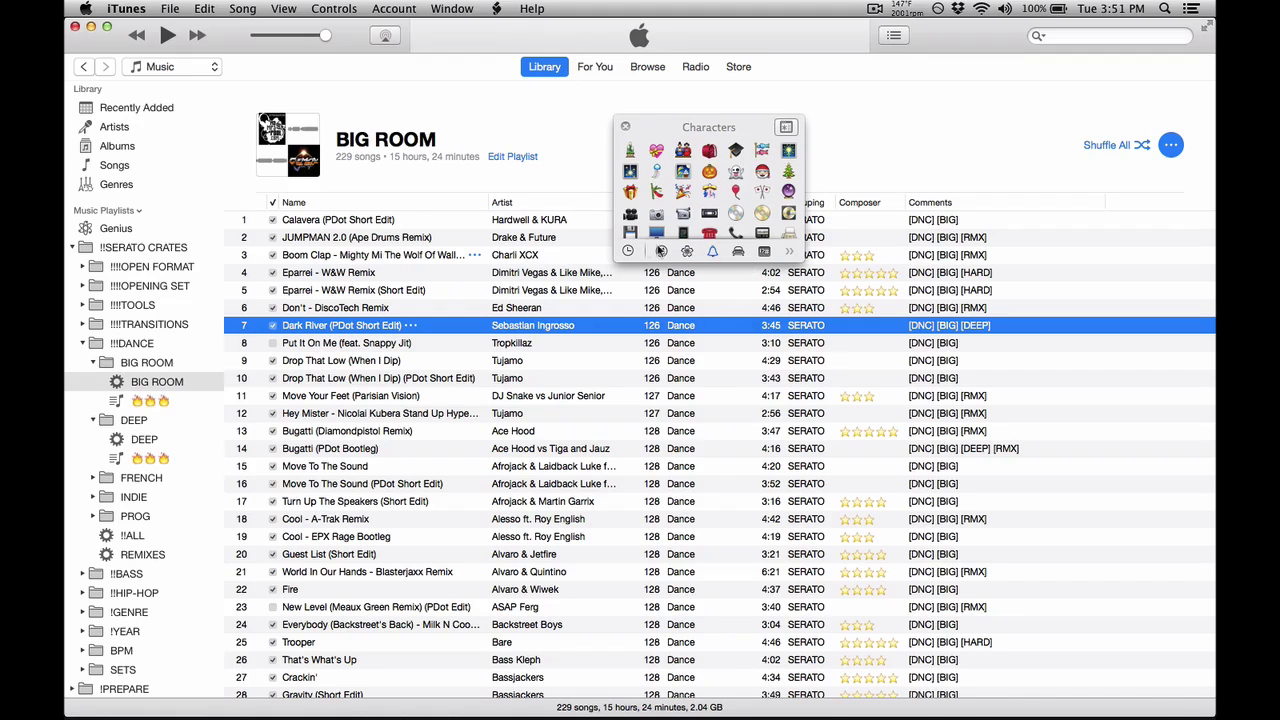
left_click(662, 251)
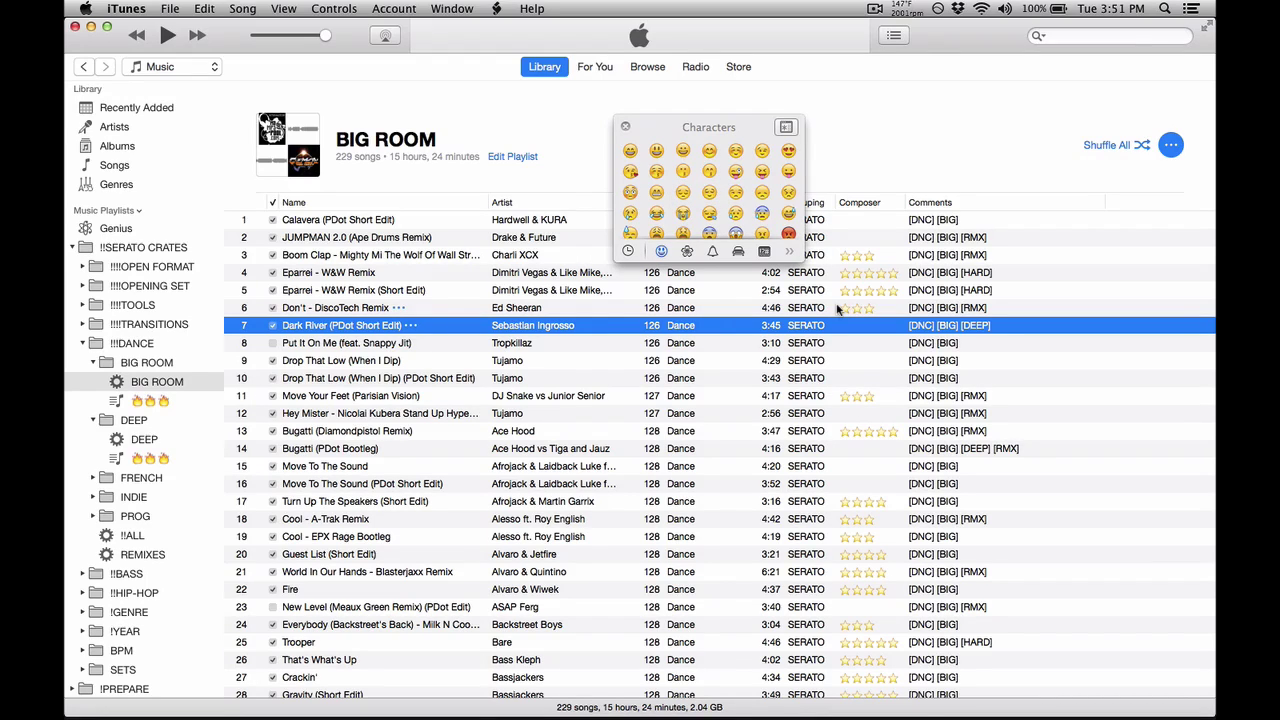
left_click(628, 252)
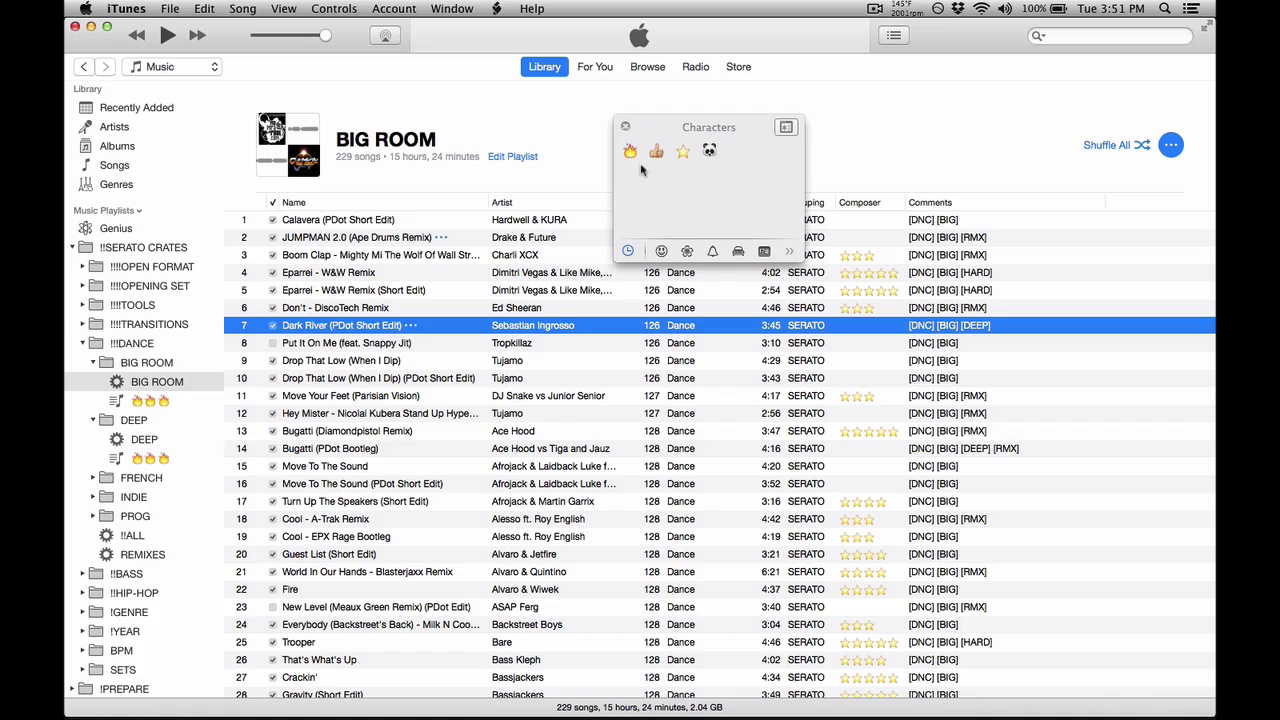
left_click(854, 292)
left_click(849, 325)
right_click(845, 325)
left_click(845, 325)
left_click(851, 329)
left_click(683, 152)
left_click(683, 152)
left_click(683, 152)
key("BackSpace")
key("BackSpace")
key("BackSpace")
left_click(683, 152)
key("super+a")
key("super+v")
key("super+v")
key("super+v")
key("super+v")
key("super+v")
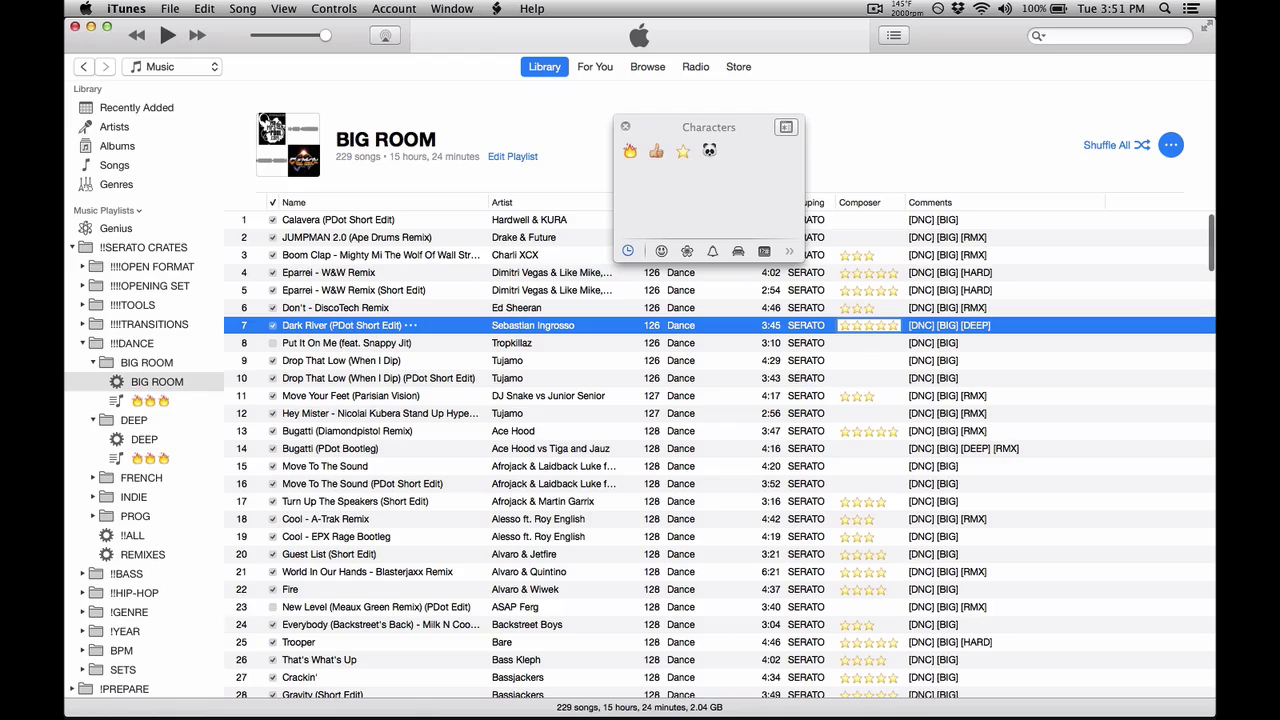
key("BackSpace")
key("BackSpace")
key("BackSpace")
key("BackSpace")
key("BackSpace")
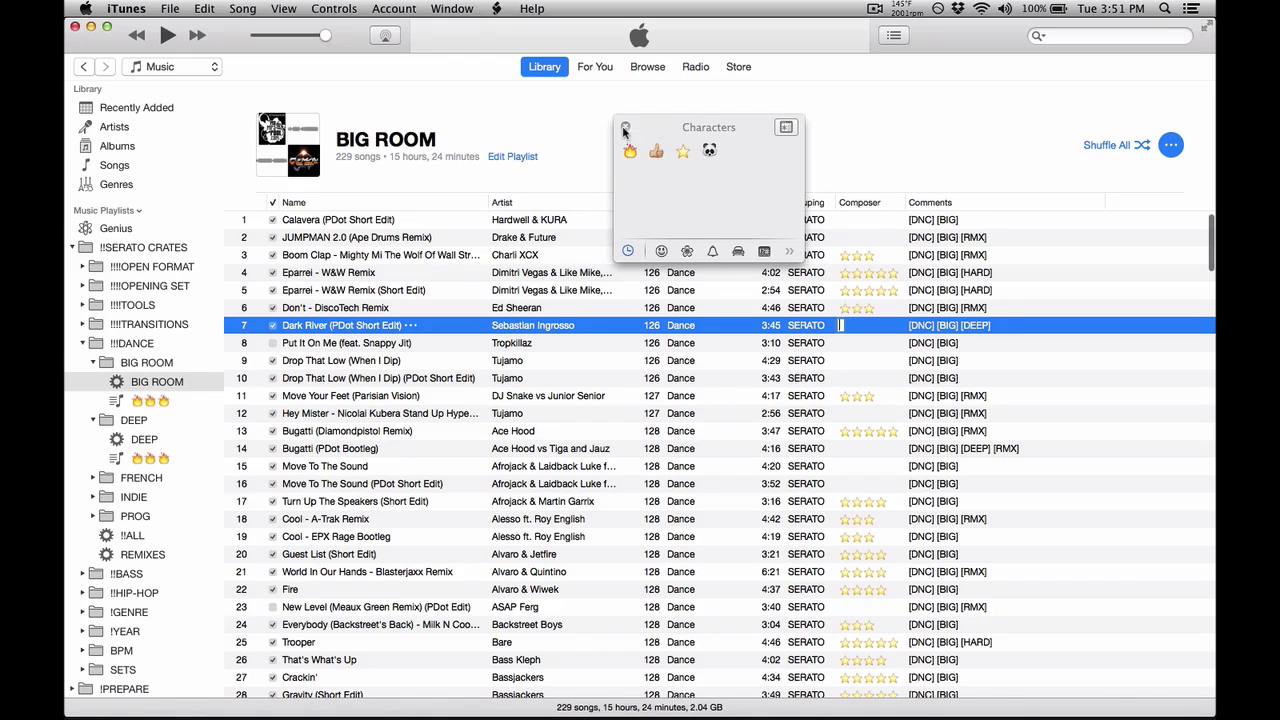
- Close the Characters palette, with Eparrei - W&W Remix showing five stars as Composer
left_click(625, 129)
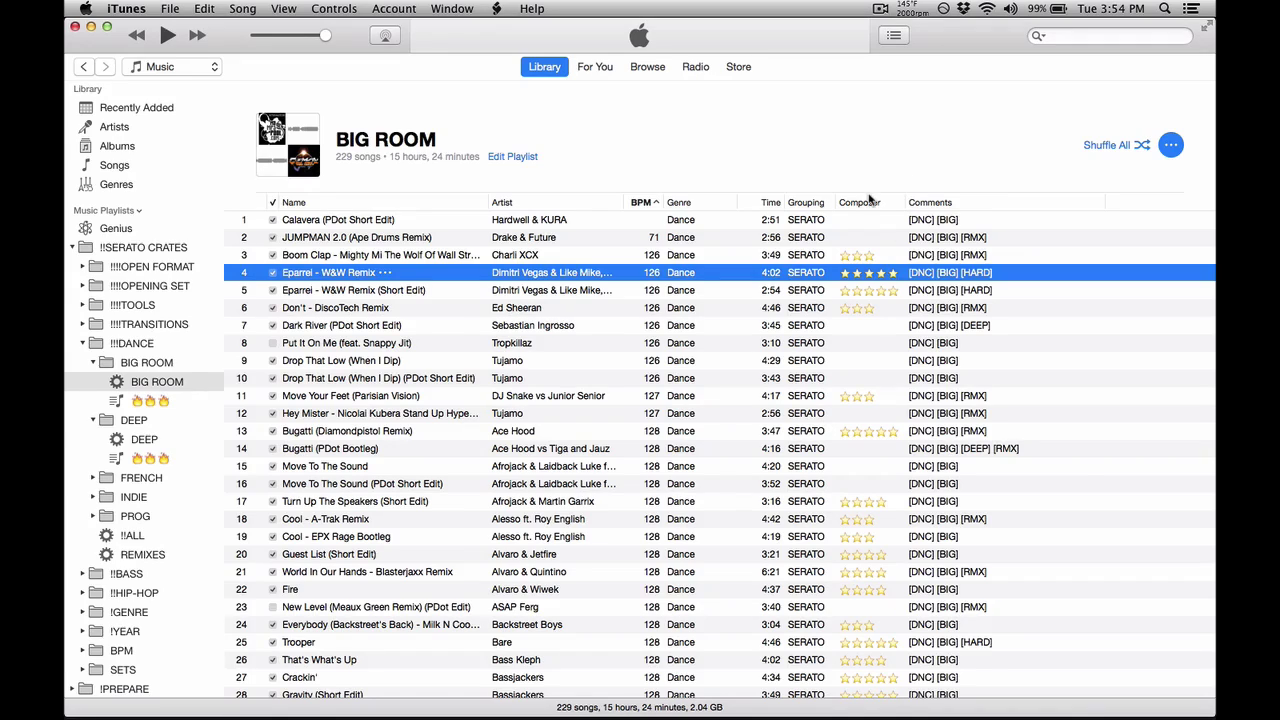
- Switch to Serato DJ and sort the BIG ROOM crate by composer into five-, four- and three-star groups
key("super+Tab")
left_click(1080, 213)
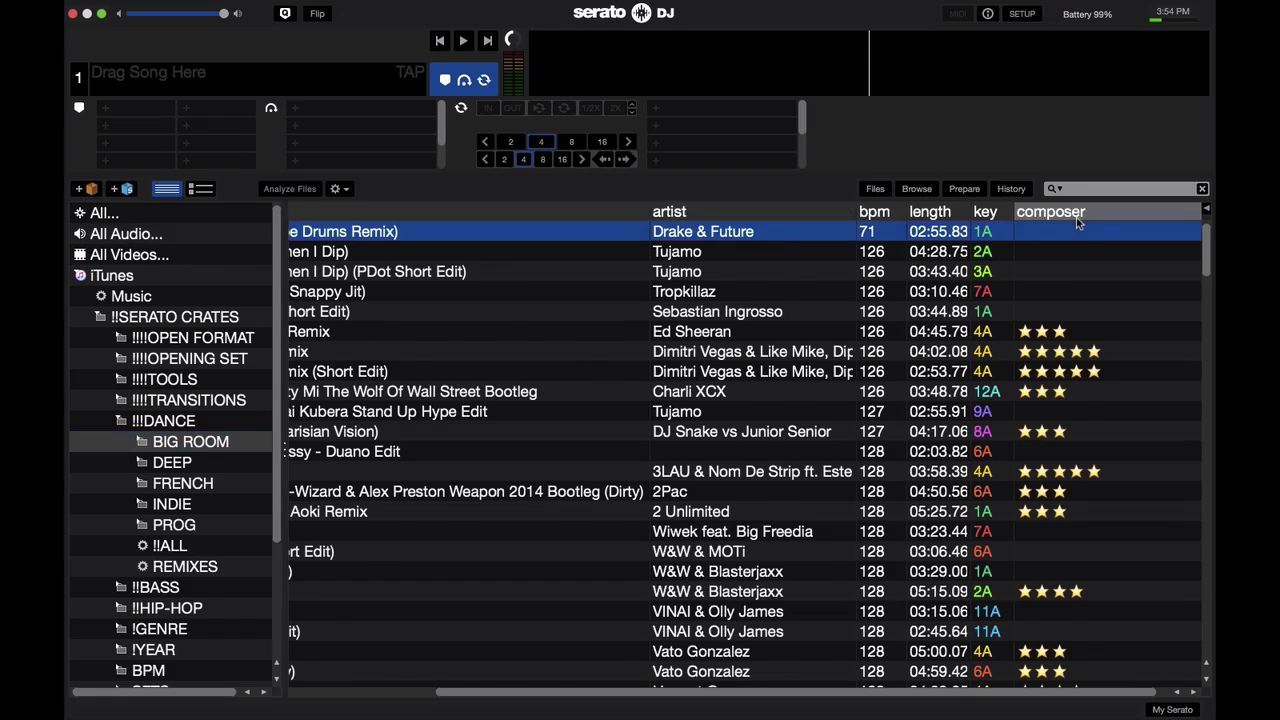
scroll(1072, 237, "down", 20)
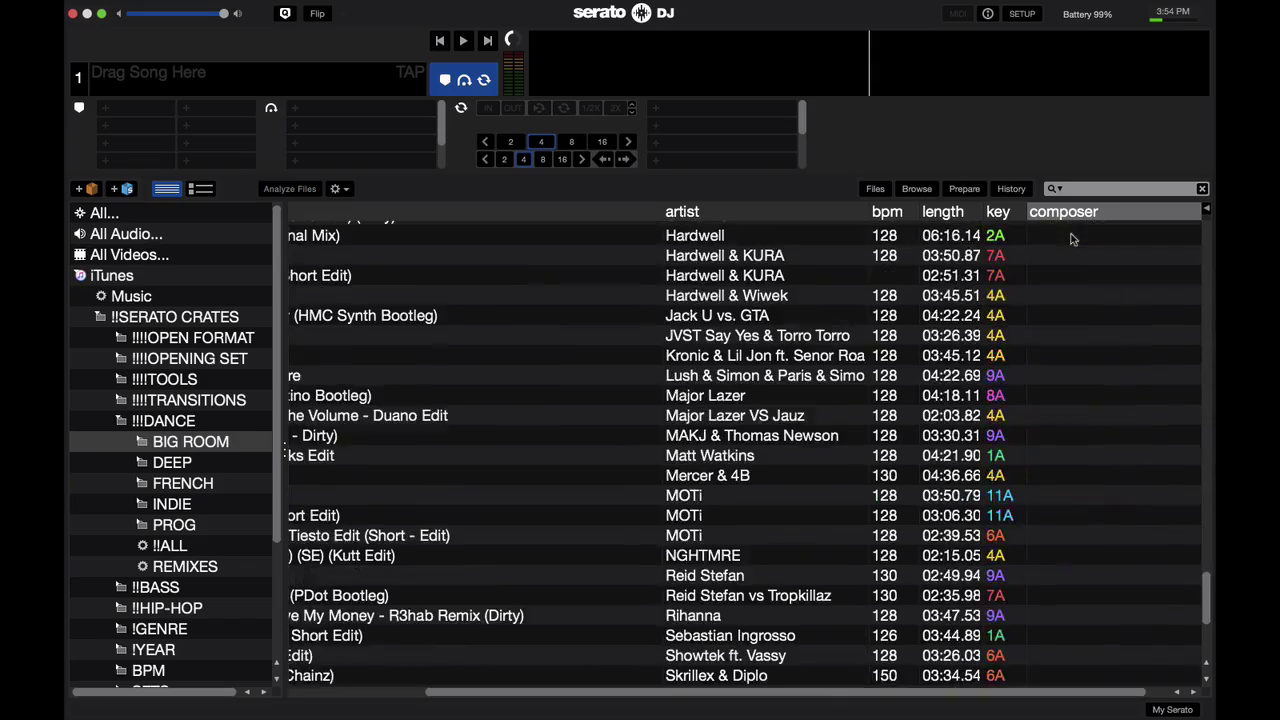
scroll(1072, 237, "up", 15)
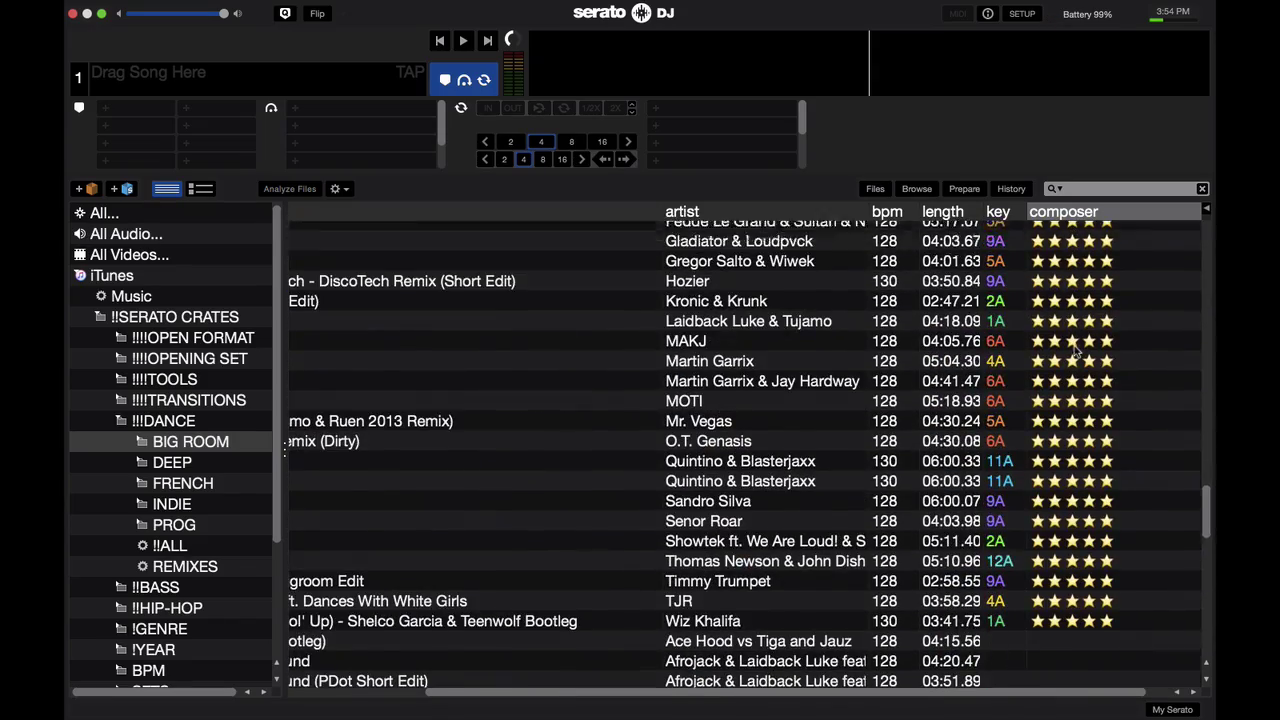
scroll(1075, 350, "up", 5)
scroll(1060, 360, "down", 20)
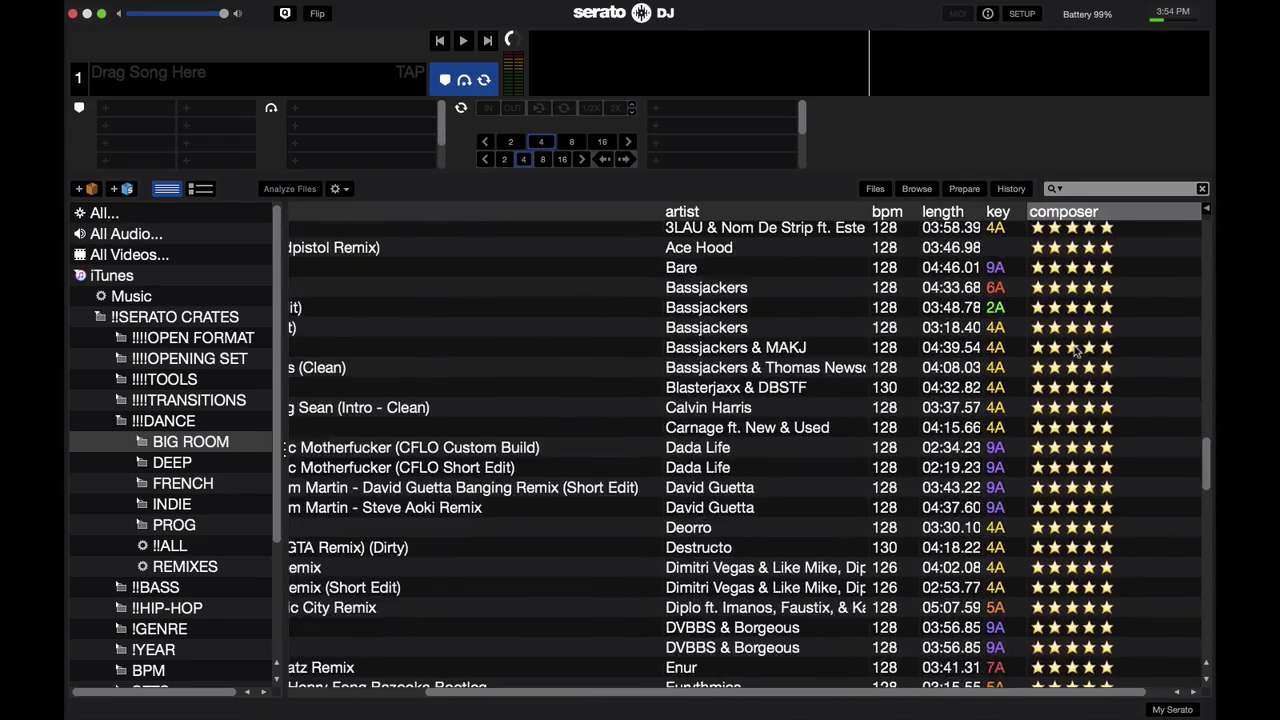
scroll(1048, 372, "left", 5)
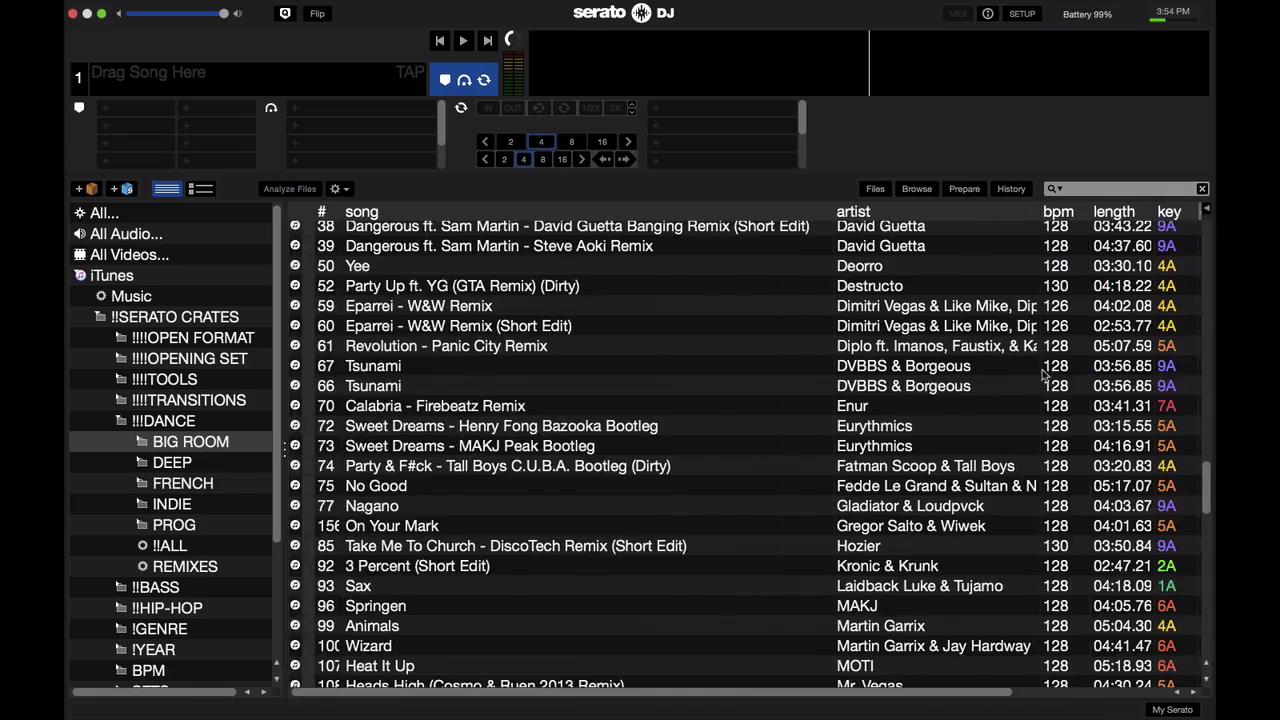
scroll(1050, 380, "right", 6)
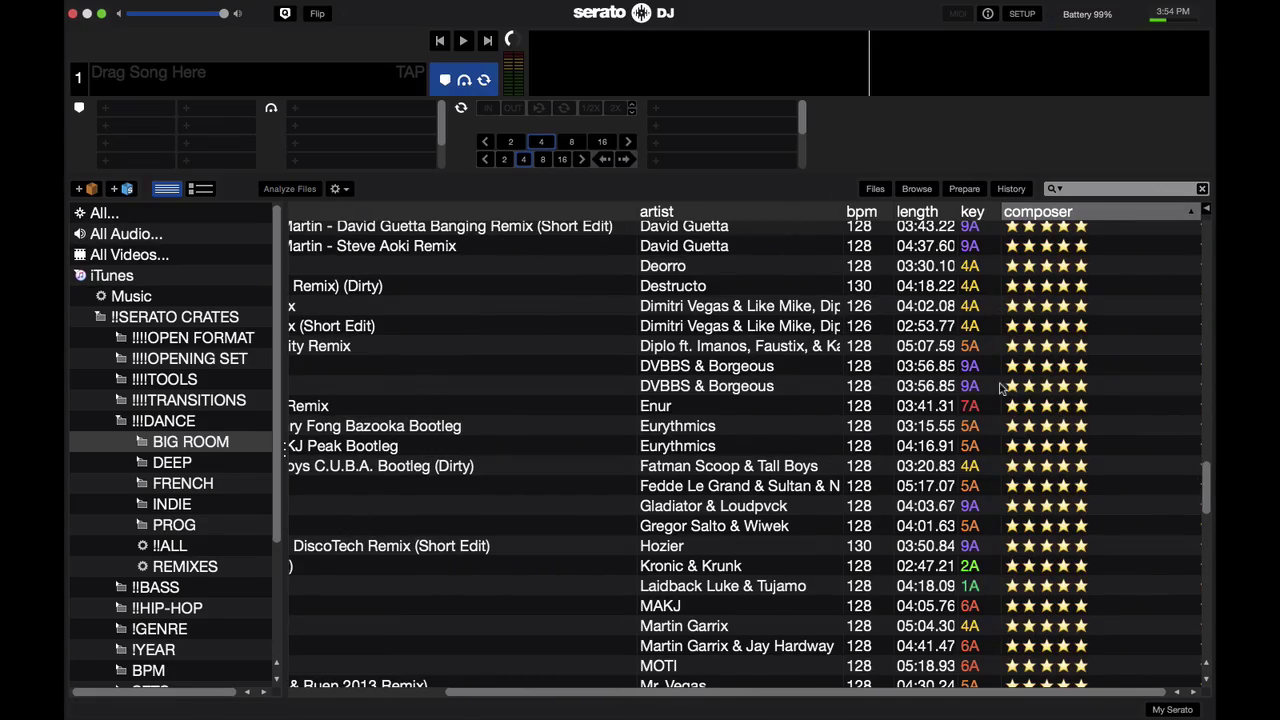
scroll(1001, 390, "up", 5)
scroll(1001, 390, "down", 20)
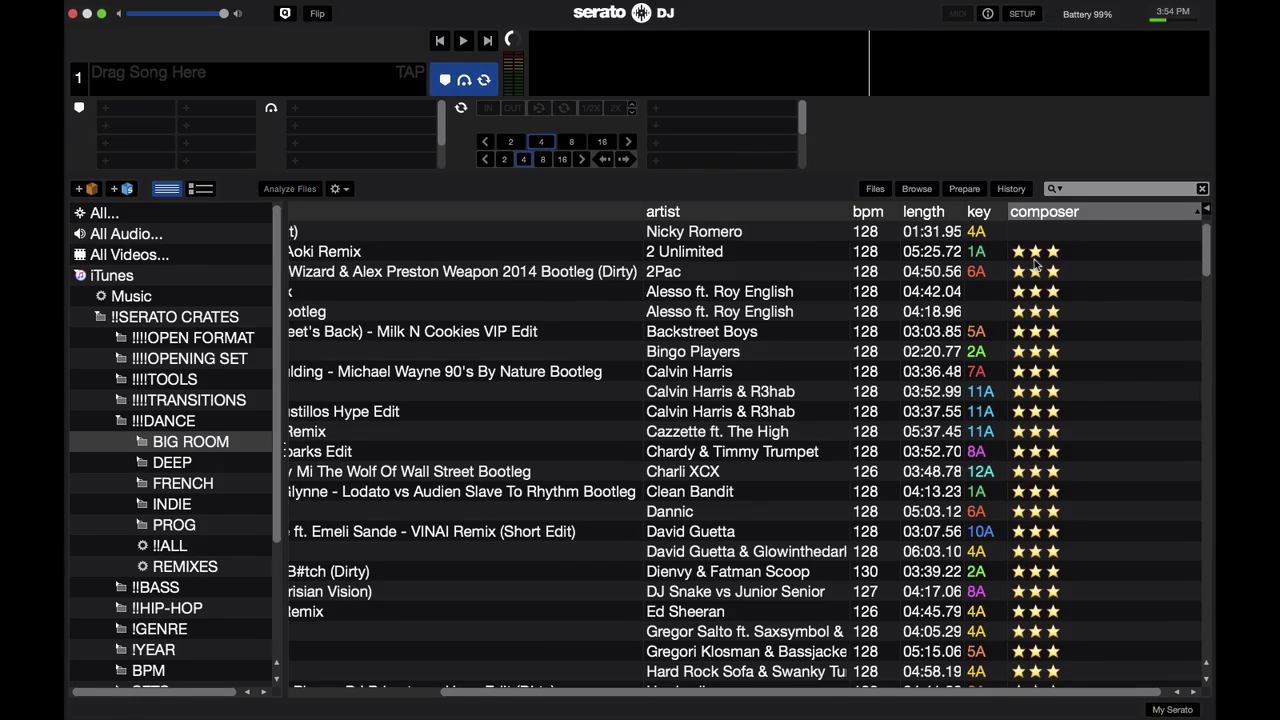
scroll(1036, 265, "down", 3)
scroll(1040, 268, "left", 1)
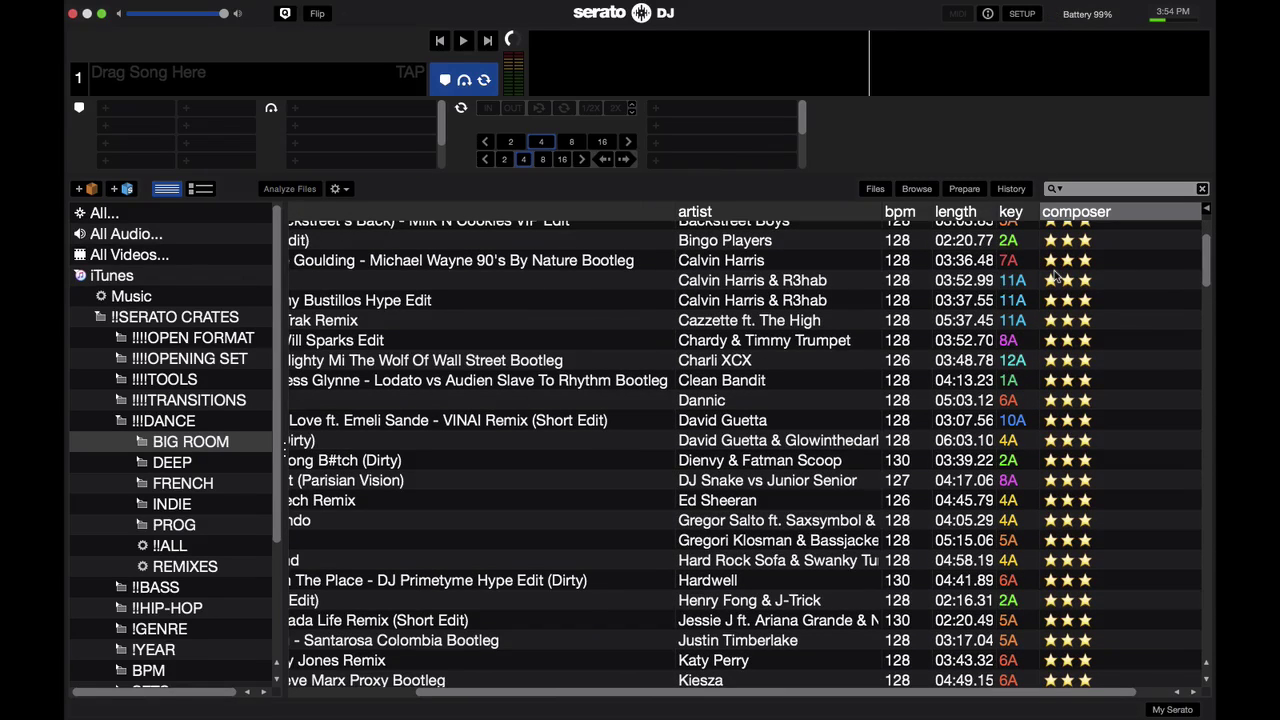